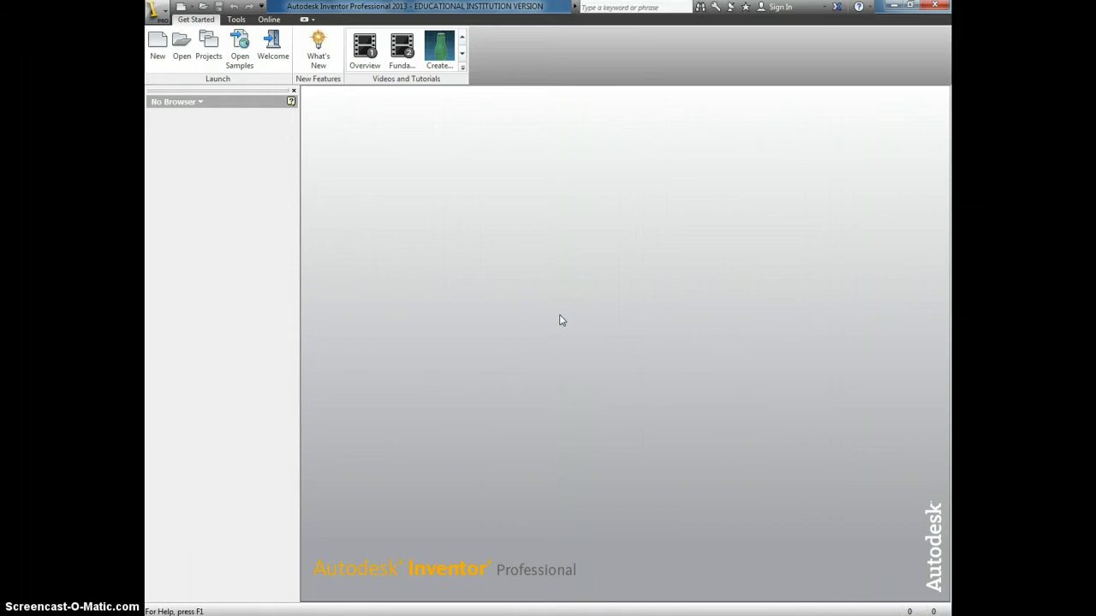
Step: Create a new part from the Standard.ipt template and start a 2D sketch on the XY plane
{"action": "left_click", "coordinate": [158, 56]}
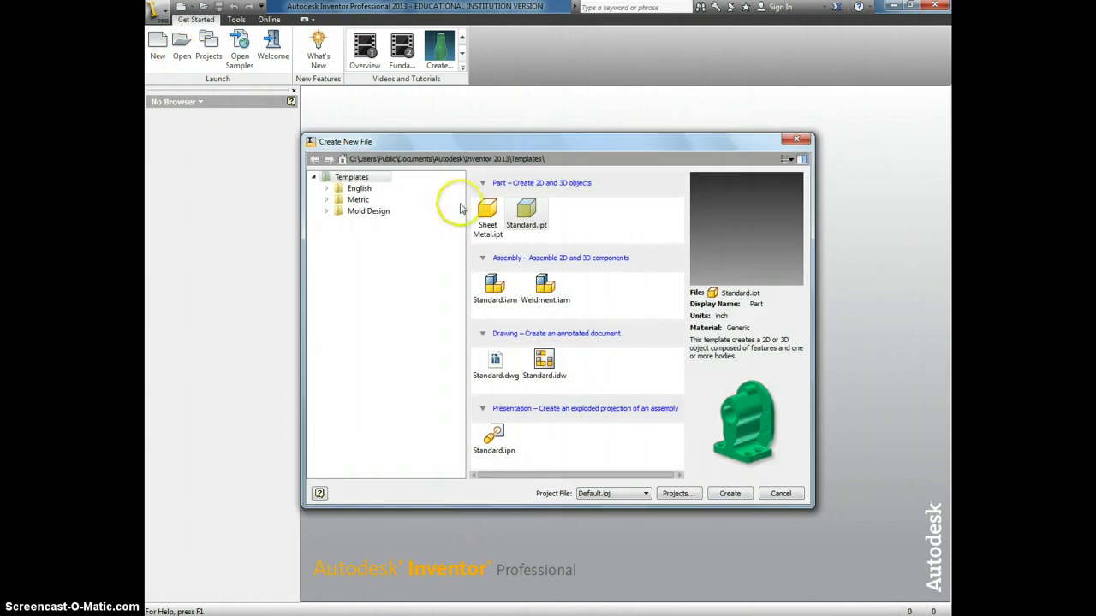
{"action": "double_click", "coordinate": [524, 216]}
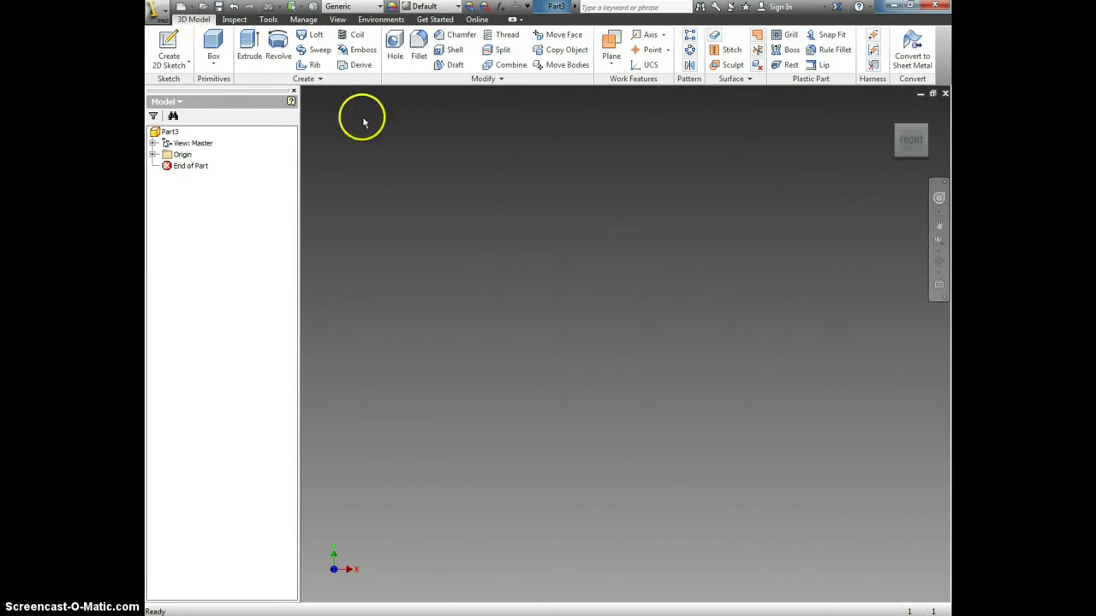
{"action": "left_click", "coordinate": [169, 49]}
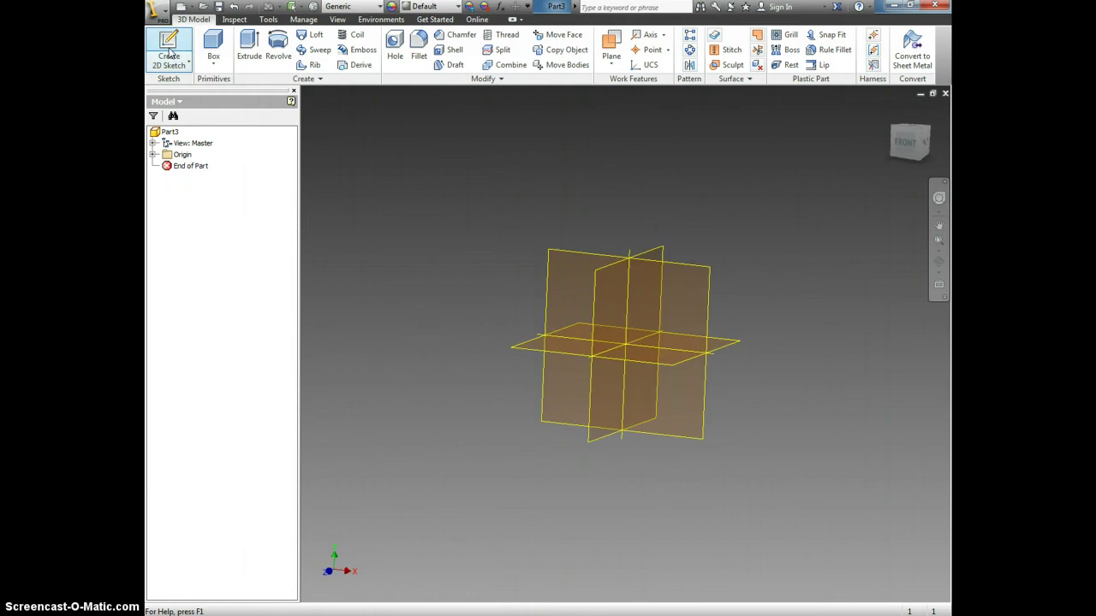
{"action": "left_click", "coordinate": [152, 155]}
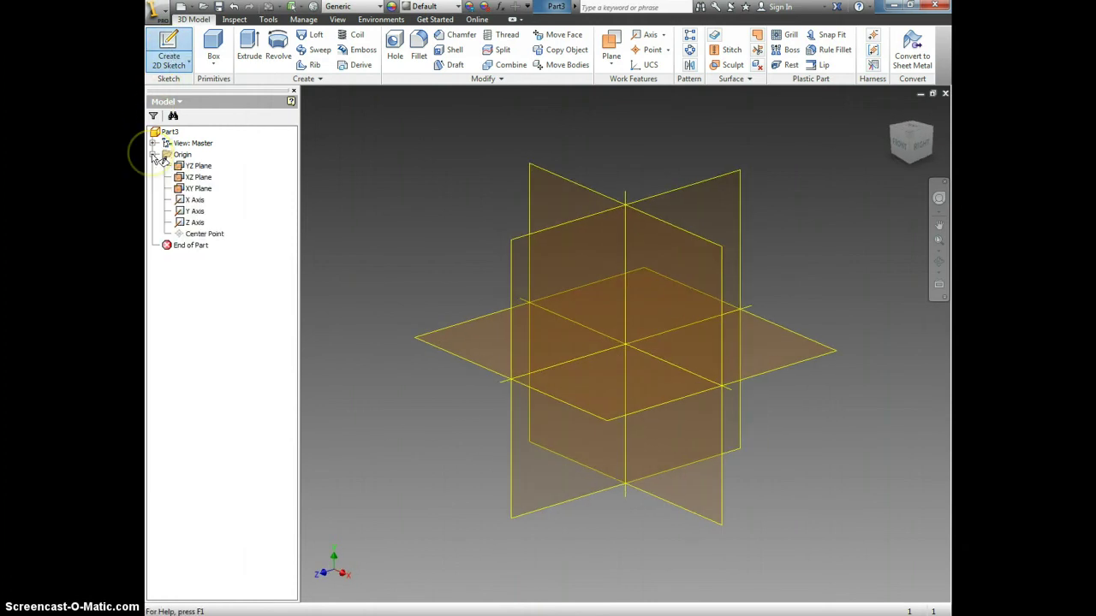
{"action": "left_click", "coordinate": [209, 190]}
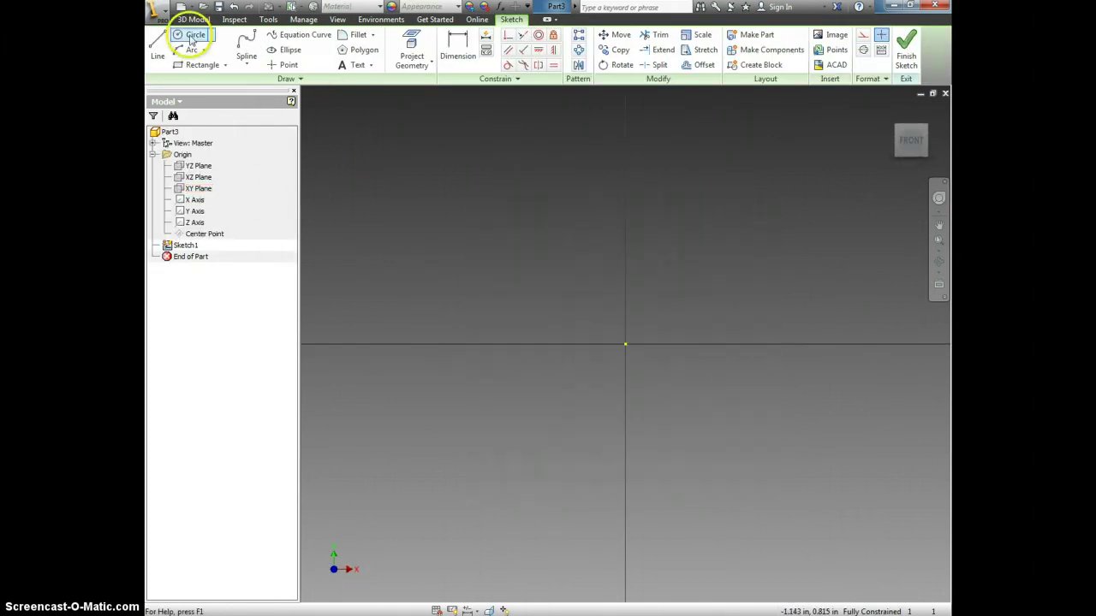
Step: Draw a closed tapered profile from the origin with a horizontal base about 0.61 in long, two vertical ends, and a sloping upper edge
{"action": "left_click", "coordinate": [158, 49]}
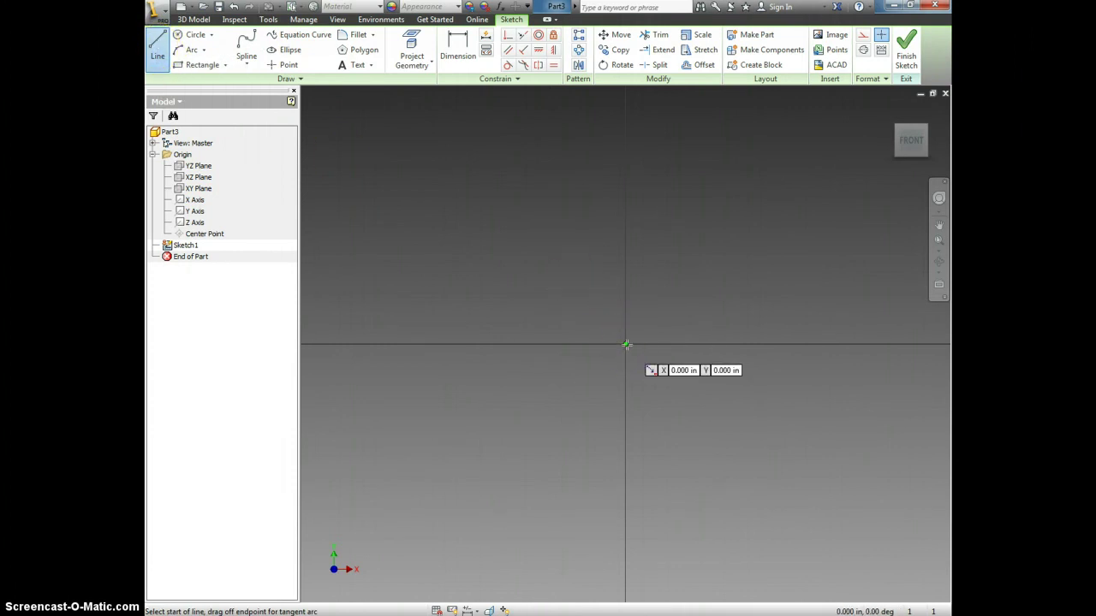
{"action": "mouse_move", "coordinate": [626, 345]}
{"action": "left_mouse_down"}
{"action": "mouse_move", "coordinate": [753, 354]}
{"action": "mouse_move", "coordinate": [859, 342]}
{"action": "left_mouse_up"}
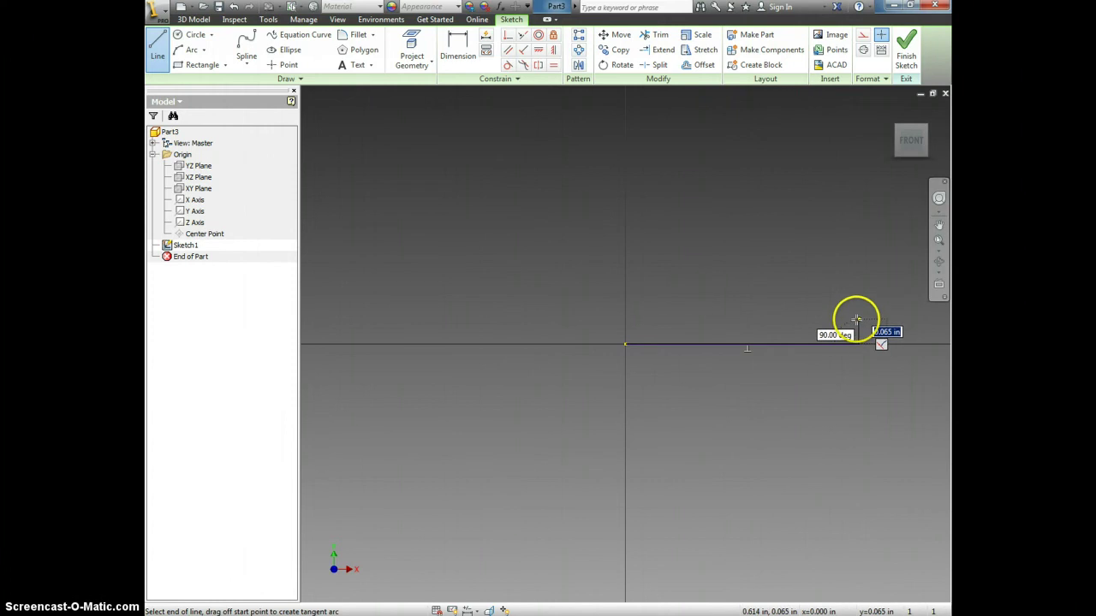
{"action": "left_click", "coordinate": [858, 318]}
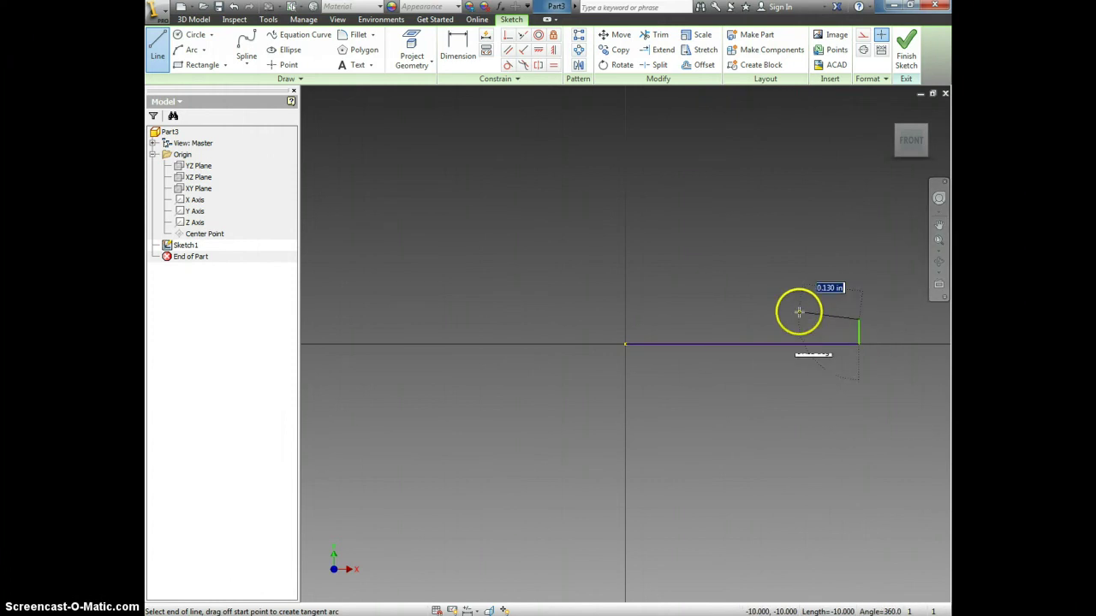
{"action": "left_click", "coordinate": [624, 276]}
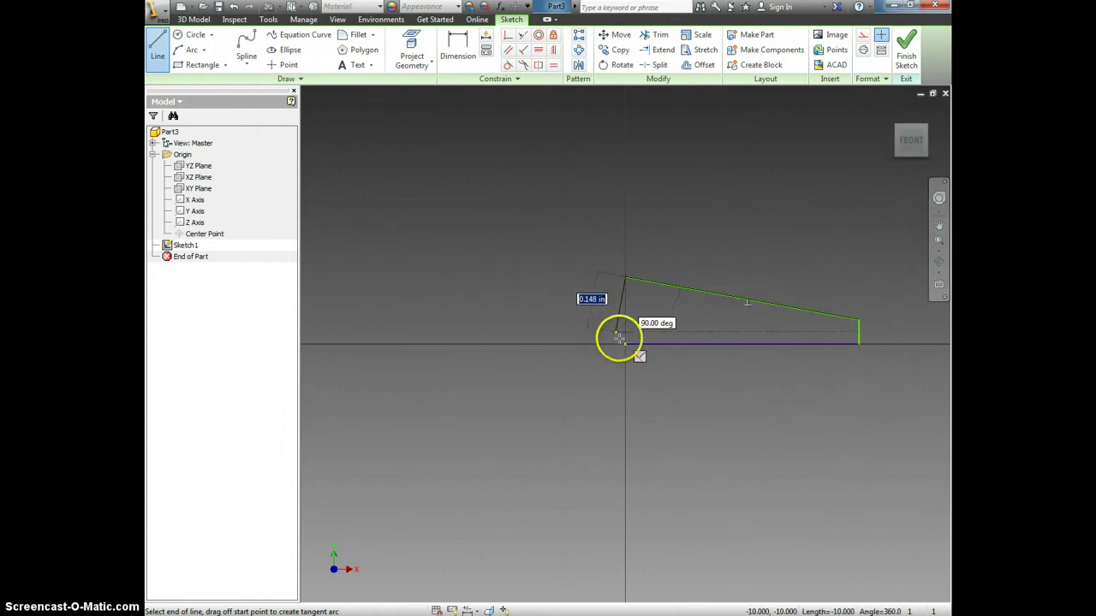
{"action": "left_click", "coordinate": [625, 343]}
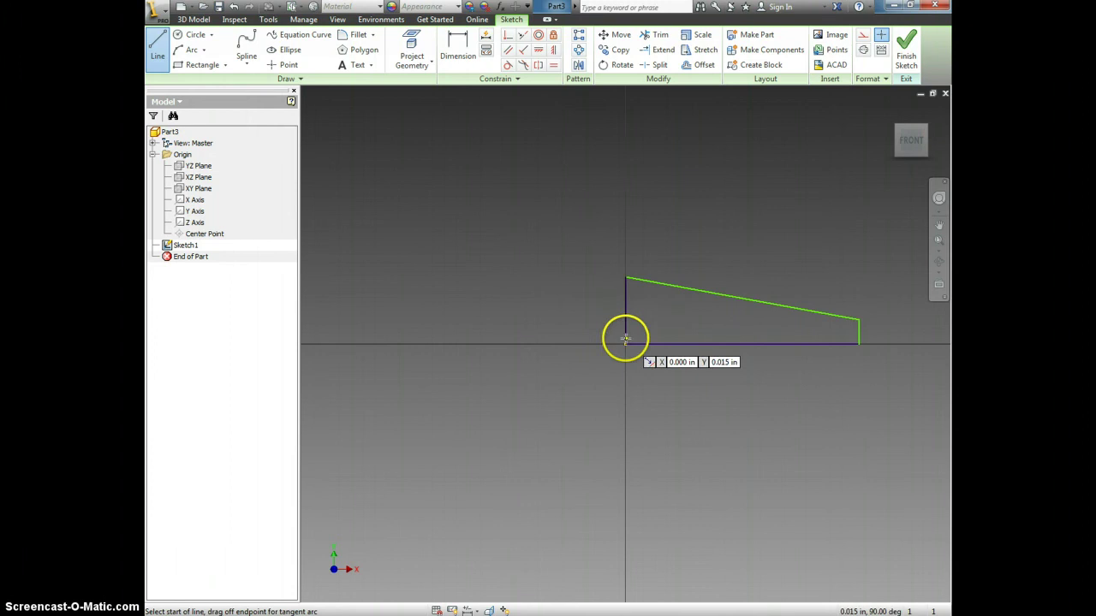
Step: Dimension the profile's short vertical end at 1/8 in
{"action": "left_click", "coordinate": [462, 48]}
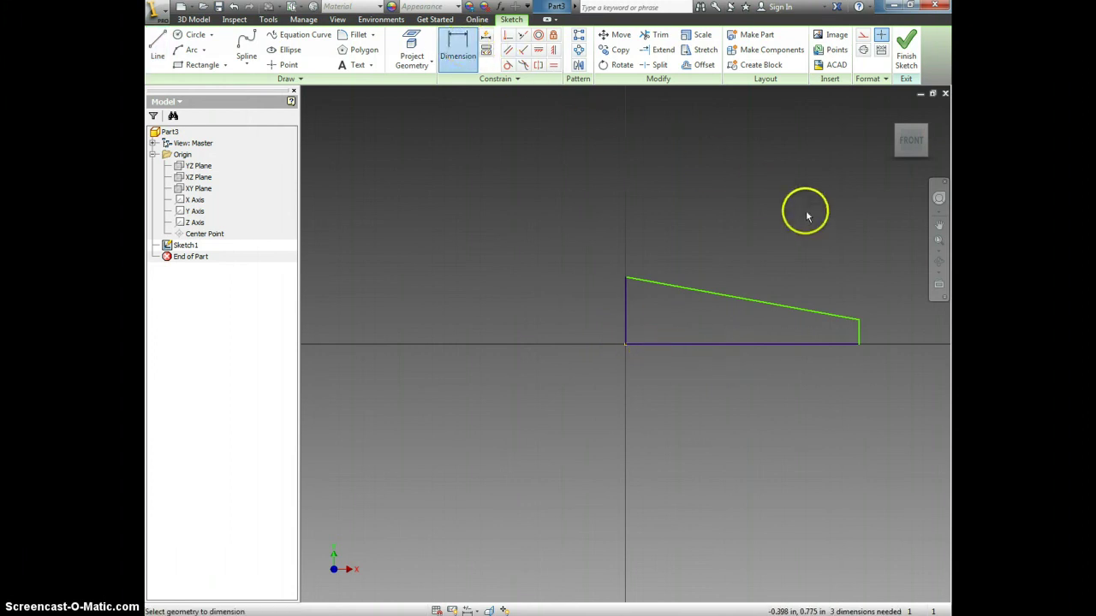
{"action": "left_click", "coordinate": [861, 331]}
{"action": "left_click", "coordinate": [875, 336]}
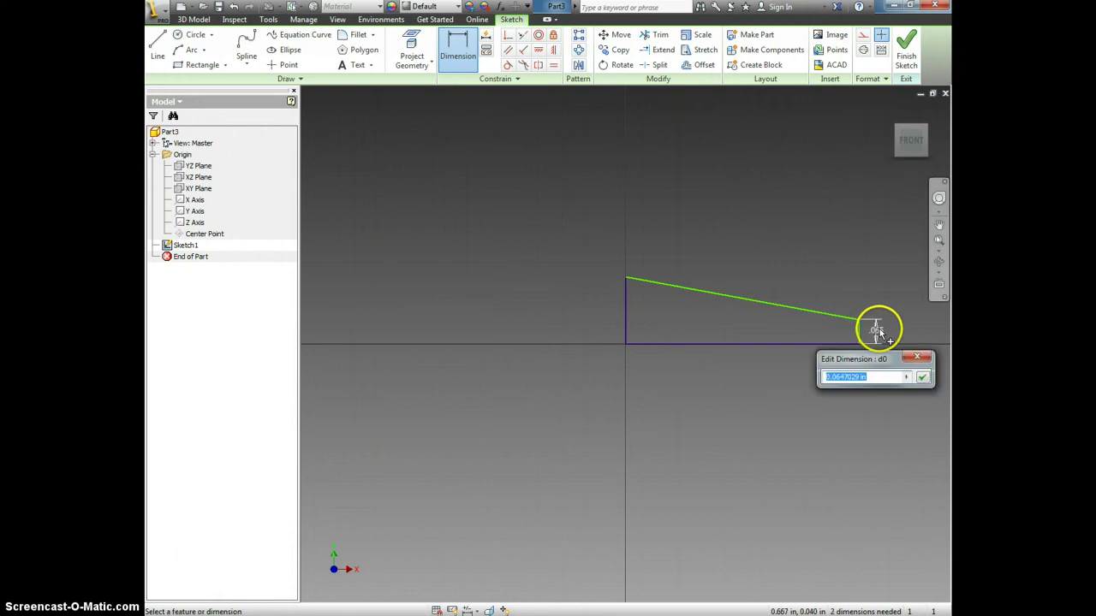
{"action": "type", "text": "1/8"}
{"action": "key", "text": "Return"}
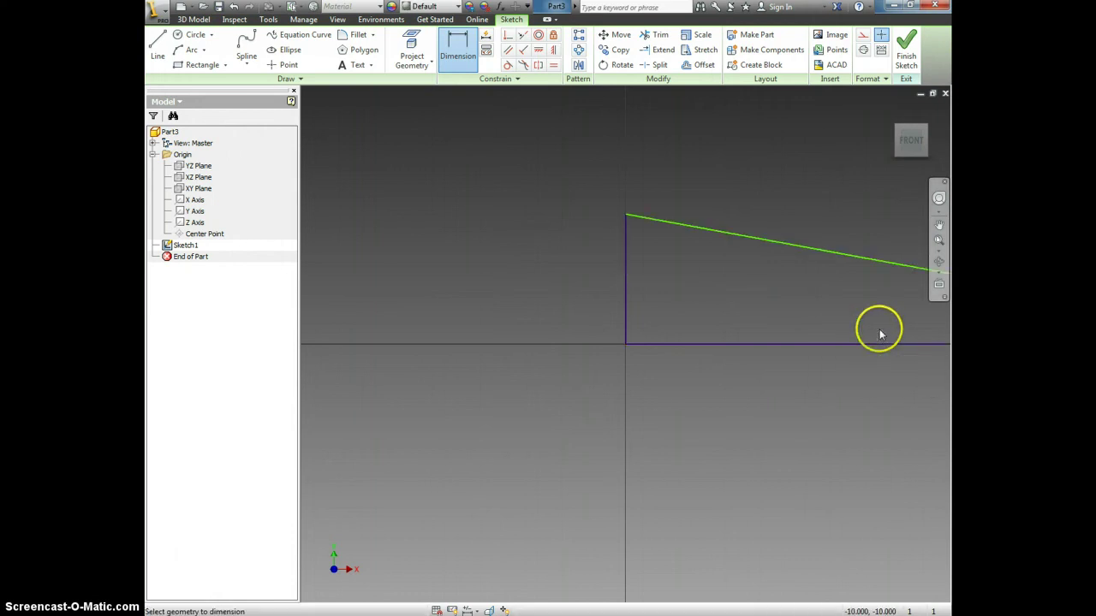
Step: Dimension the tall vertical edge at the origin at 3/8 in
{"action": "left_click", "coordinate": [624, 288]}
{"action": "left_click", "coordinate": [592, 292]}
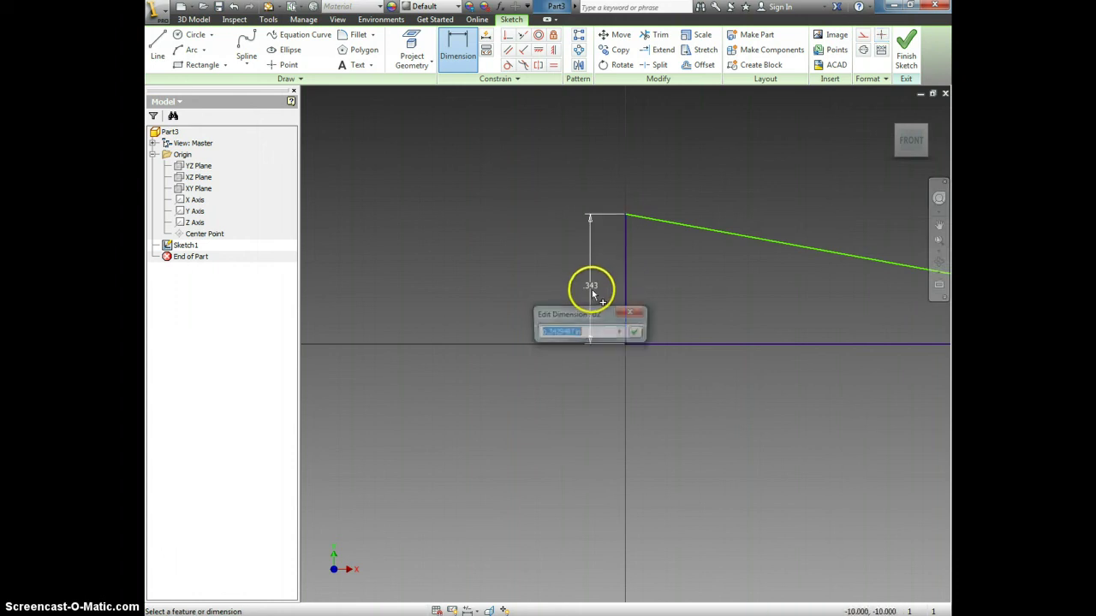
{"action": "type", "text": "3/8"}
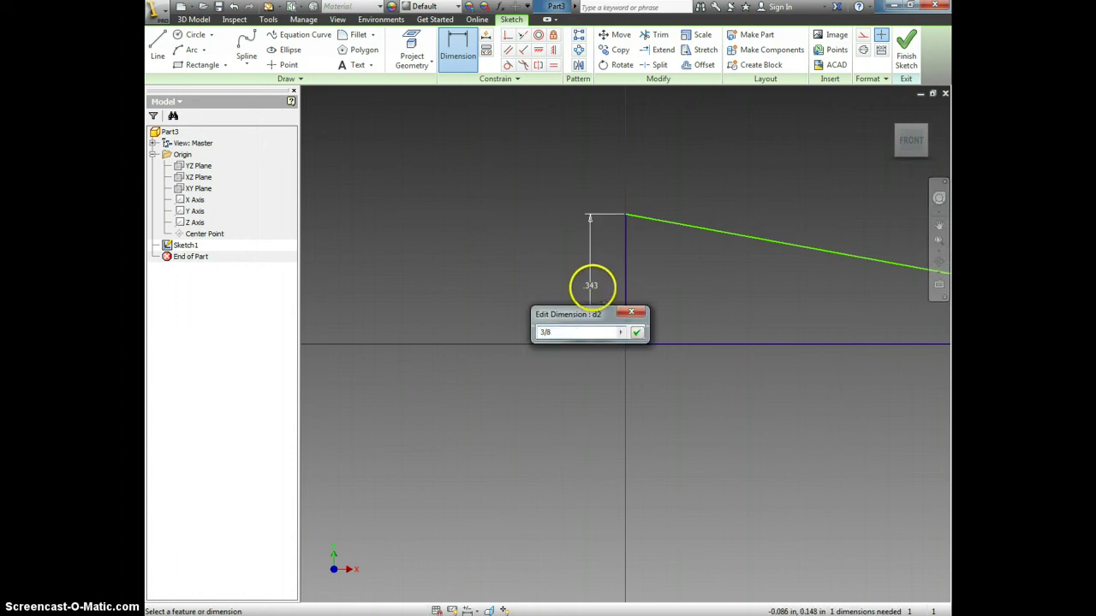
{"action": "key", "text": "Return"}
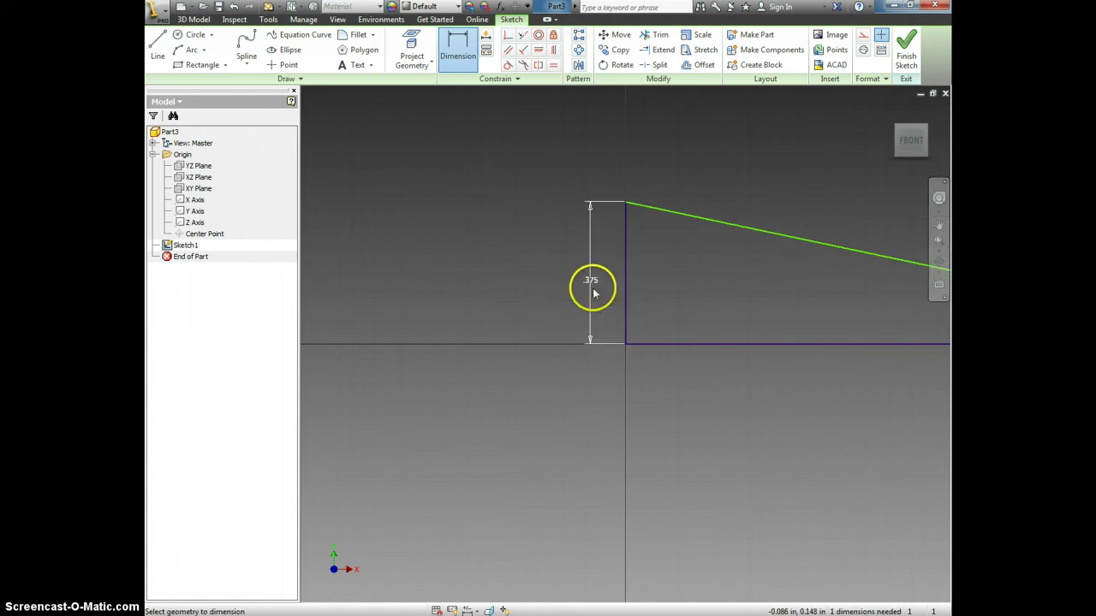
Step: Dimension the profile's base at 3 in and finish the sketch
{"action": "left_click", "coordinate": [913, 143]}
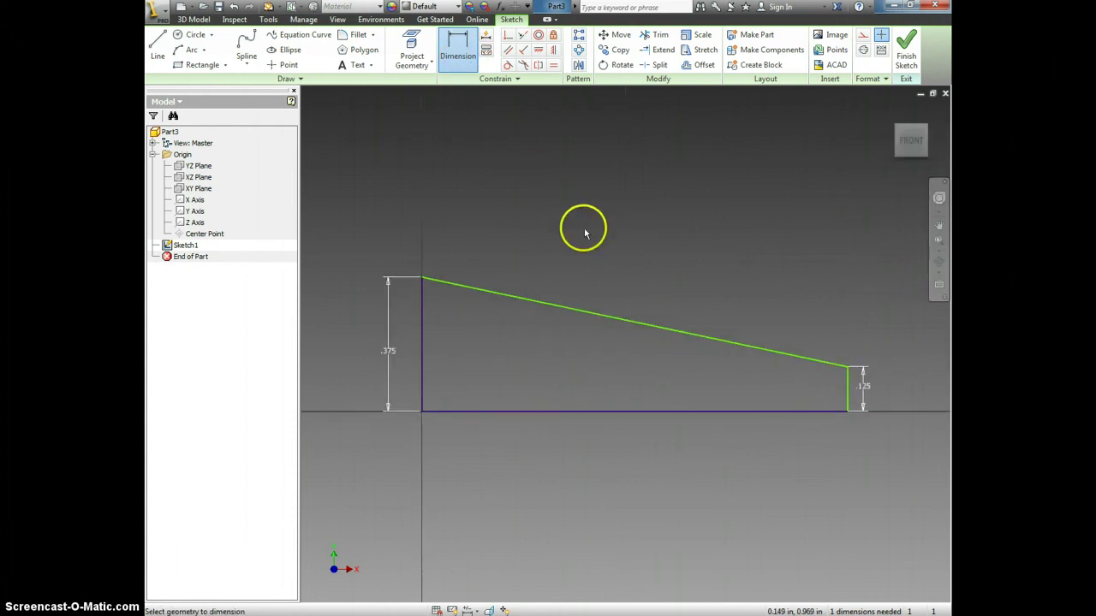
{"action": "left_click", "coordinate": [656, 413]}
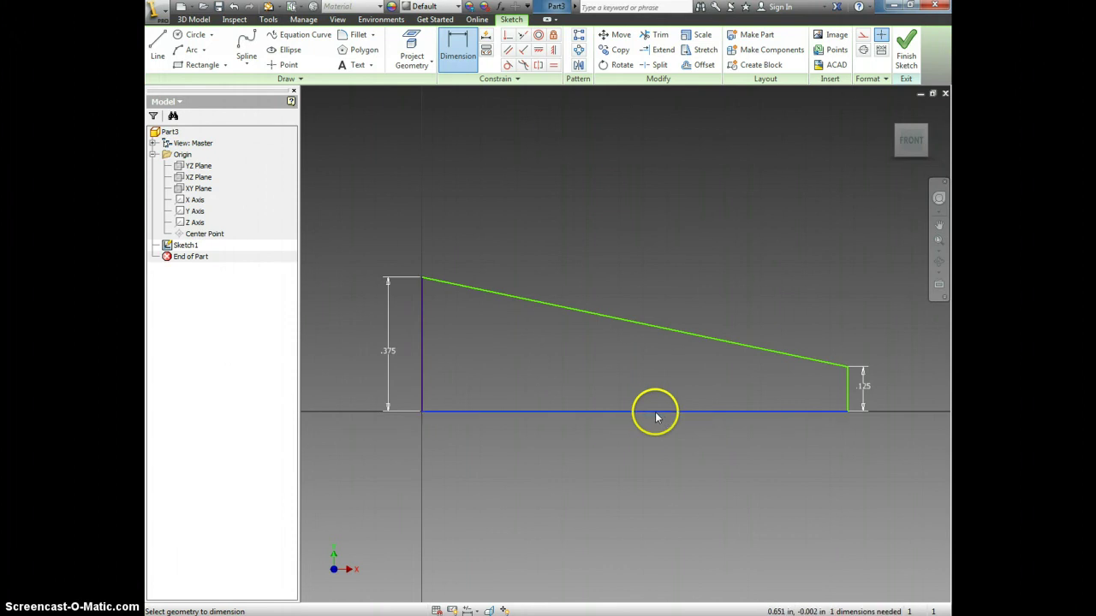
{"action": "left_click", "coordinate": [654, 440]}
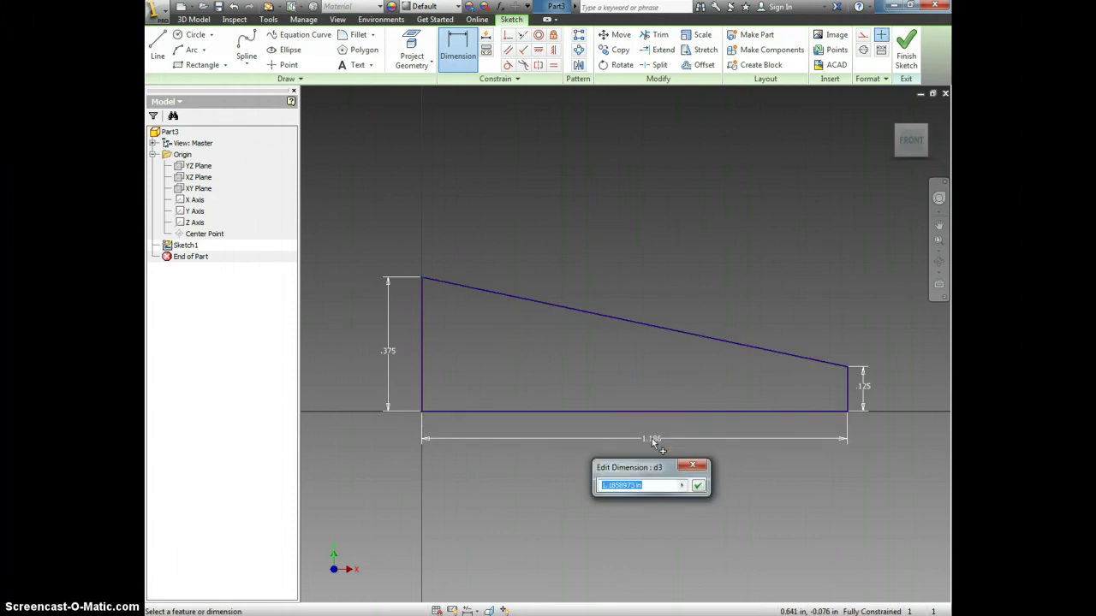
{"action": "type", "text": "3"}
{"action": "key", "text": "Return"}
{"action": "left_click", "coordinate": [653, 442]}
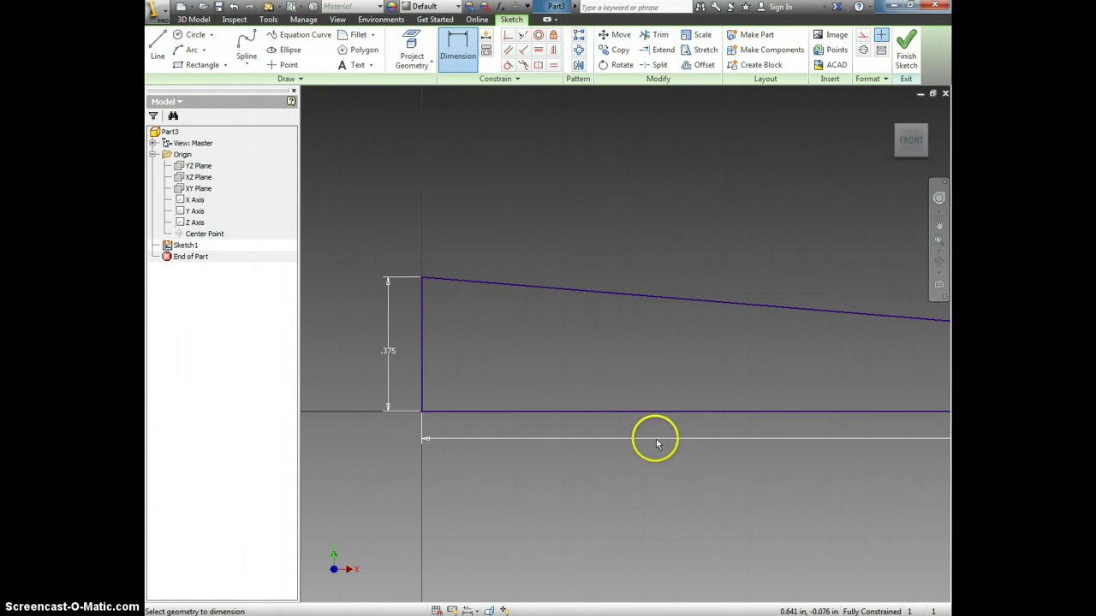
{"action": "left_click", "coordinate": [914, 143]}
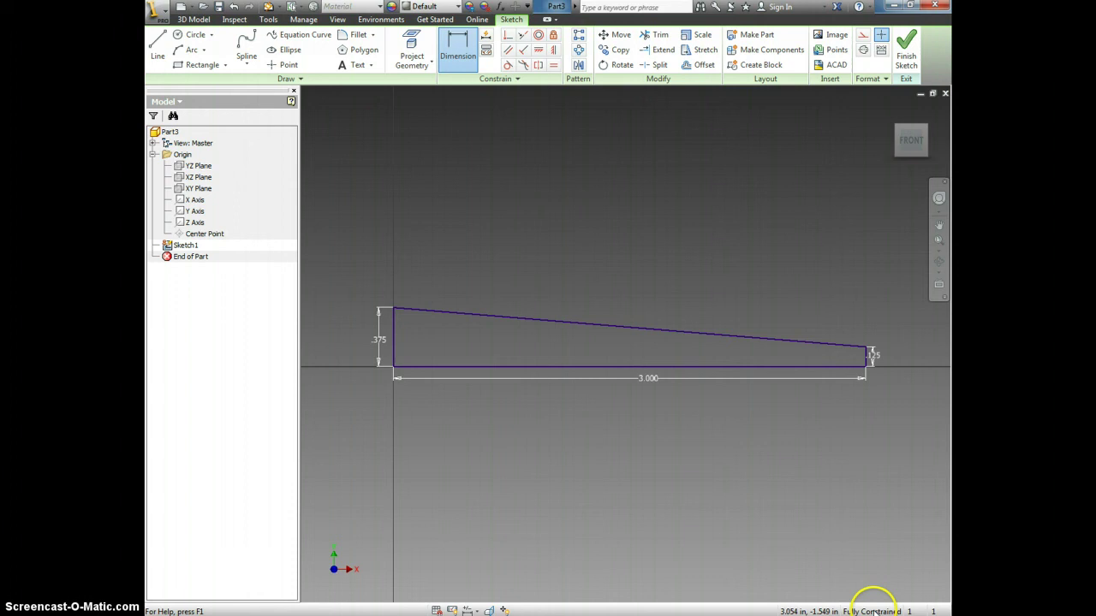
{"action": "left_click", "coordinate": [908, 51]}
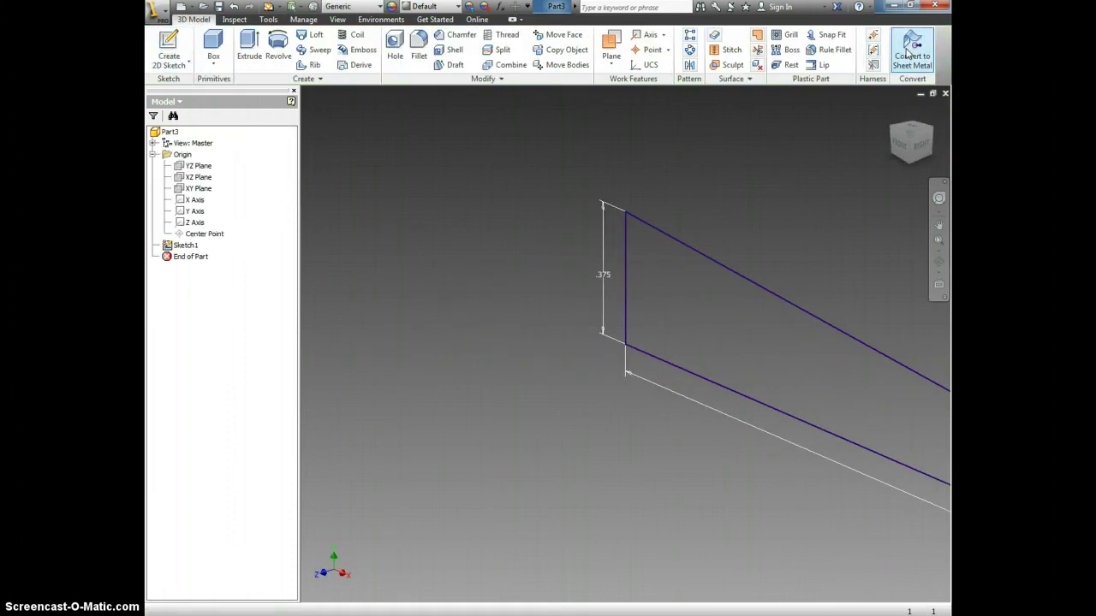
Step: Extrude the tapered profile as a solid by a distance of 3-.02 in
{"action": "left_click", "coordinate": [896, 146]}
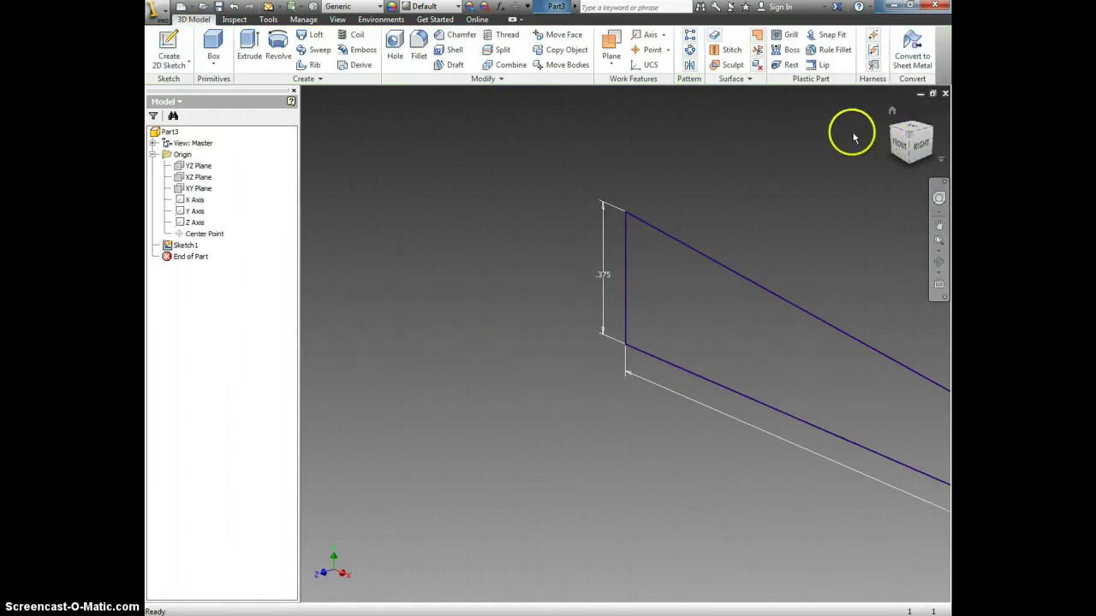
{"action": "left_click", "coordinate": [892, 112]}
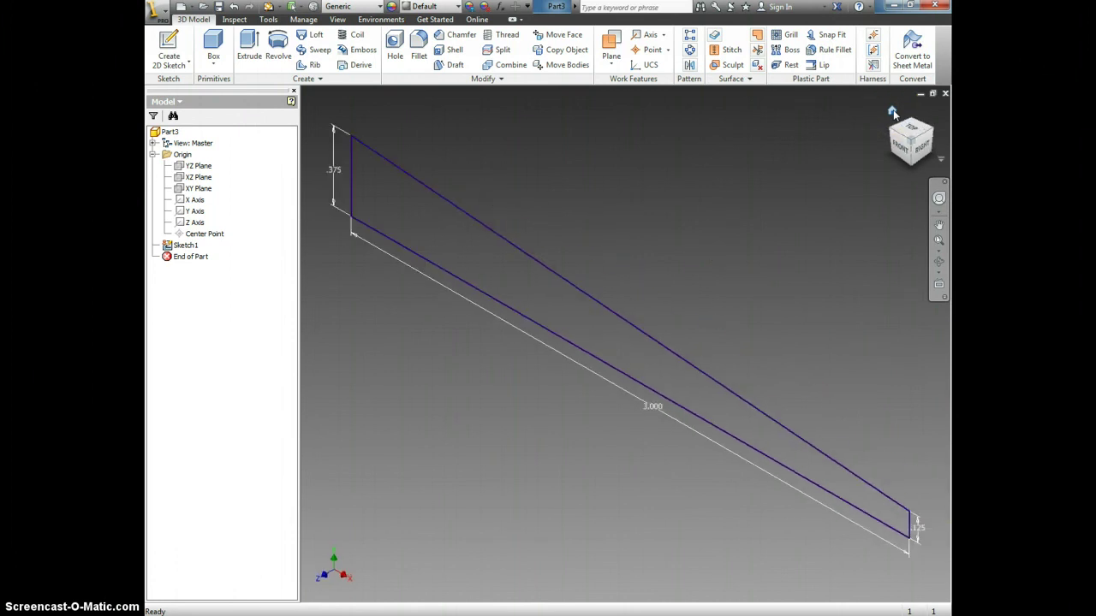
{"action": "left_click", "coordinate": [249, 43]}
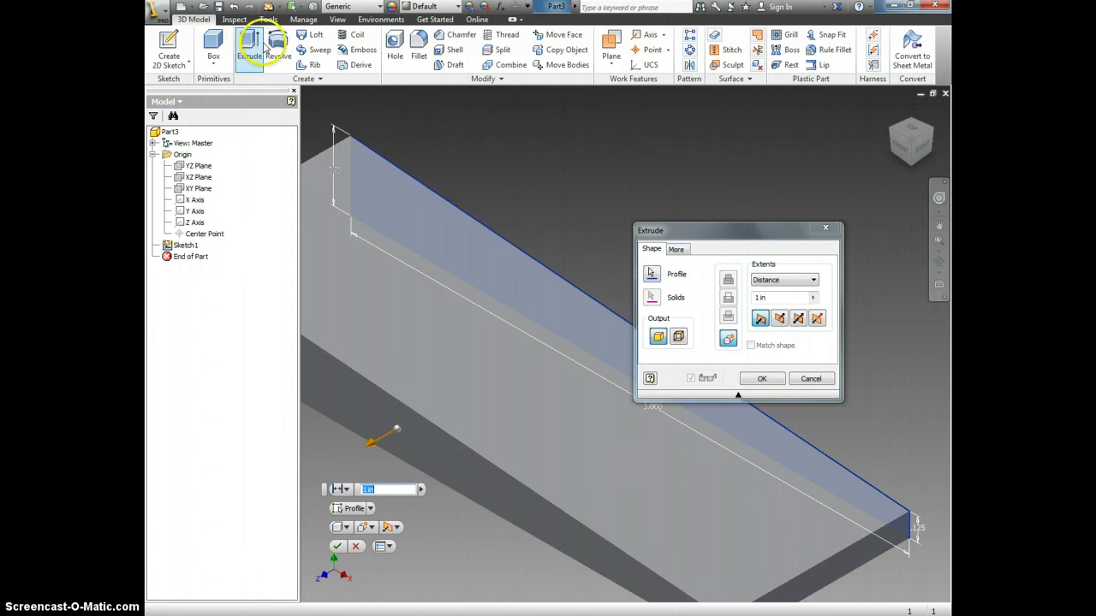
{"action": "left_click", "coordinate": [778, 298]}
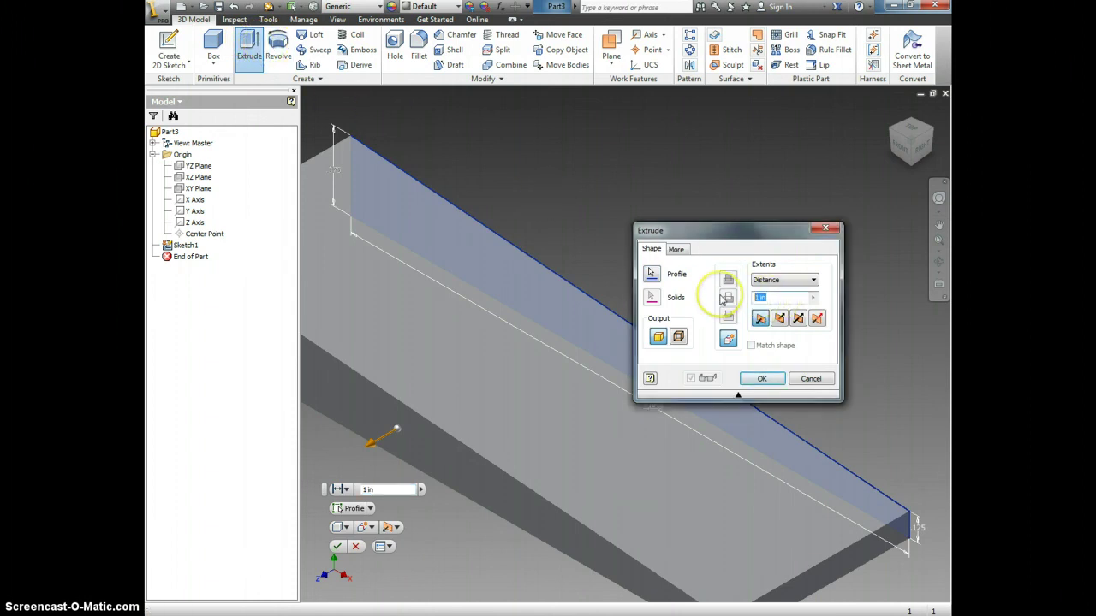
{"action": "type", "text": "3"}
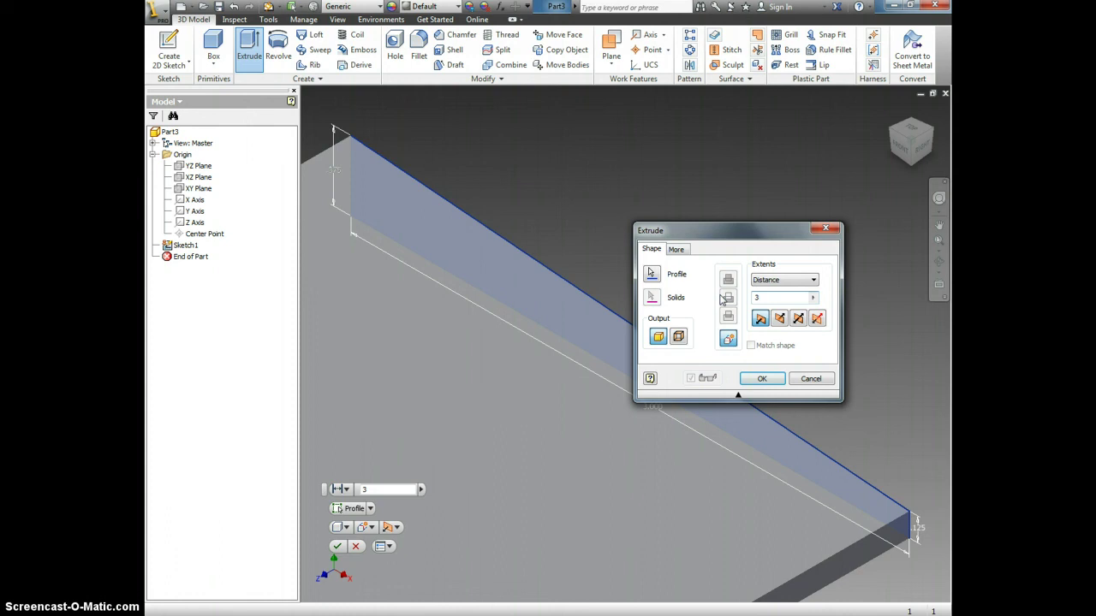
{"action": "type", "text": "-.02"}
{"action": "key", "text": "Return"}
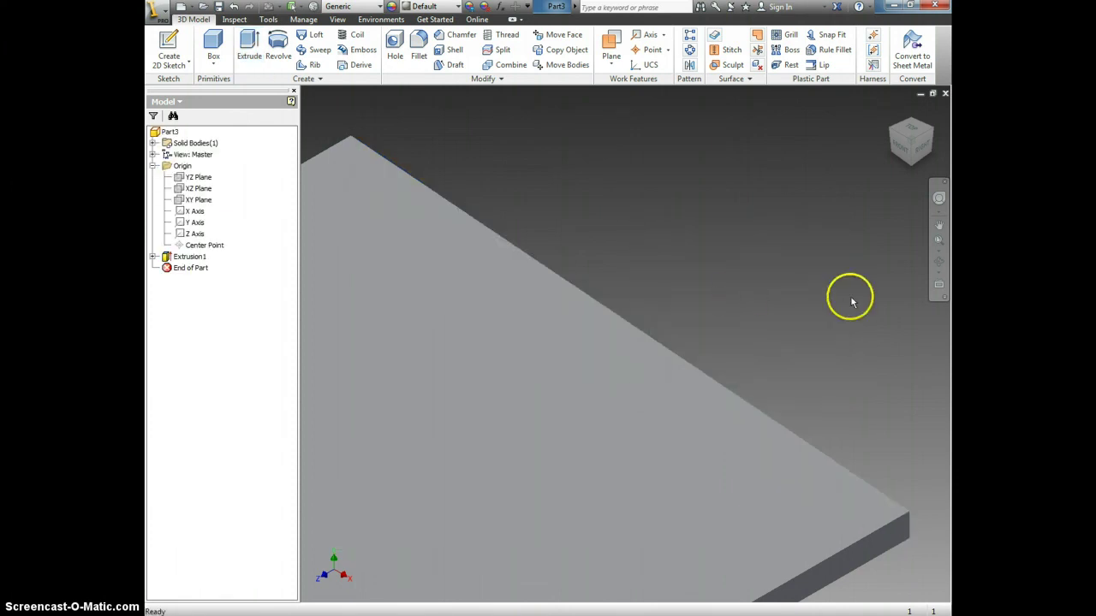
Step: Start a Shell on the wedge solid with a wall thickness of 0.01 in
{"action": "left_click", "coordinate": [892, 109]}
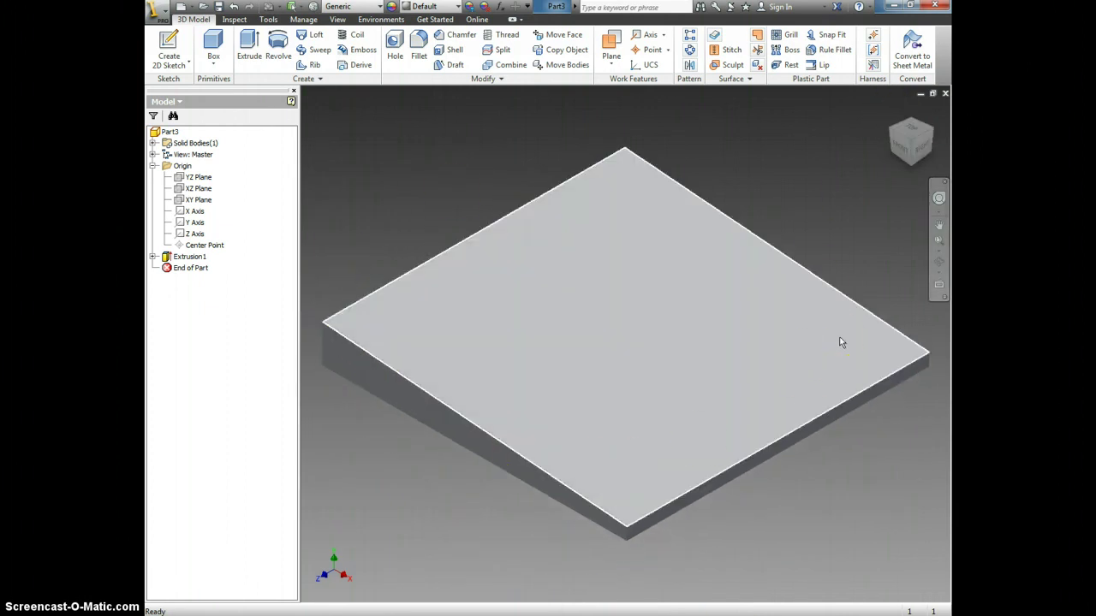
{"action": "mouse_move", "coordinate": [840, 341]}
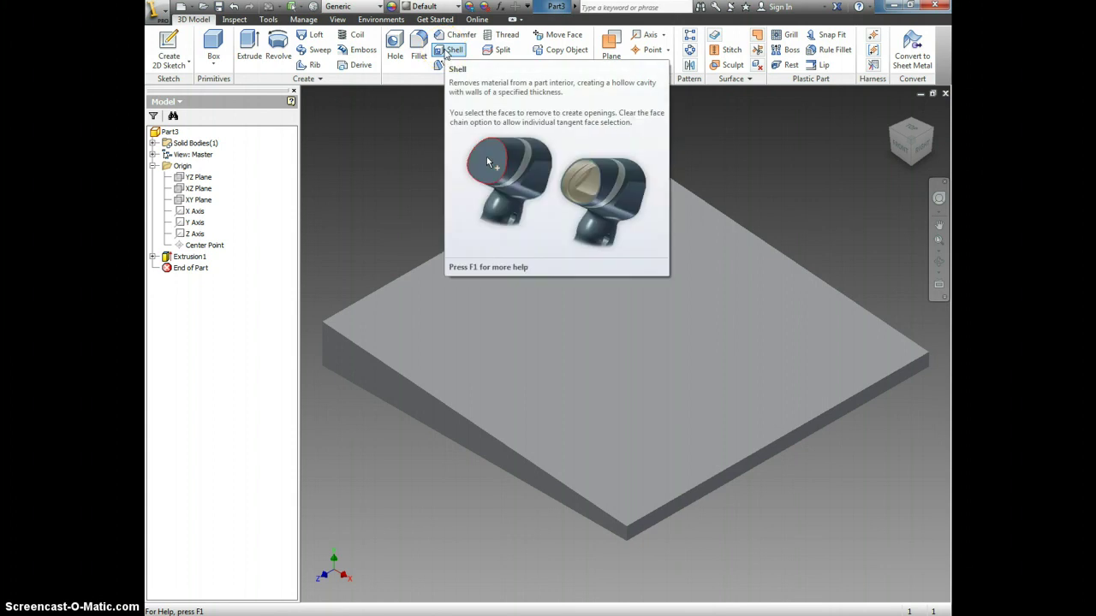
{"action": "left_click", "coordinate": [445, 51]}
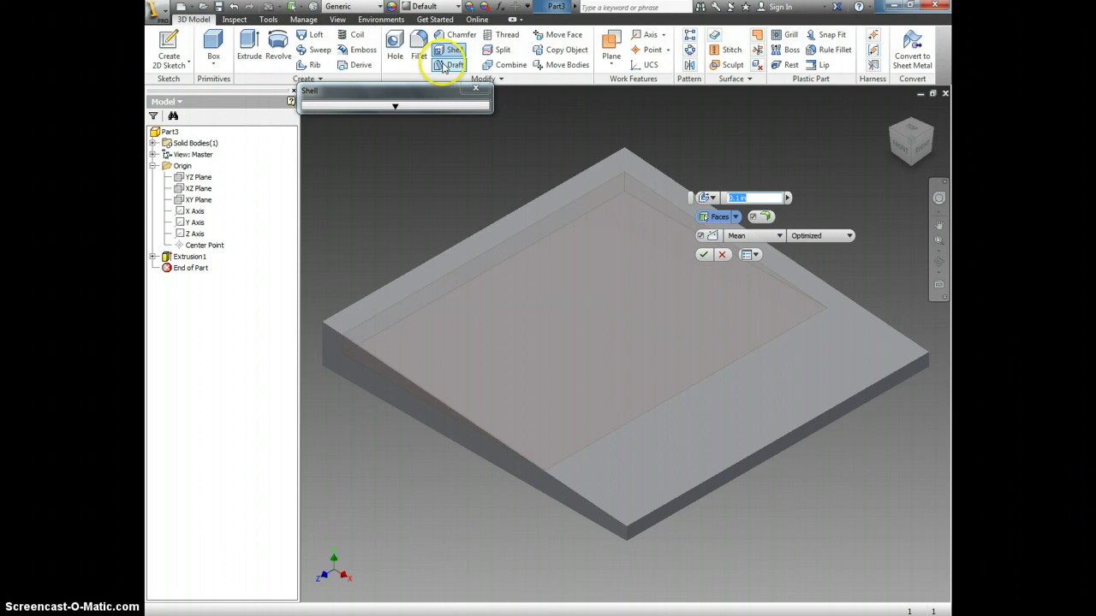
{"action": "left_click", "coordinate": [396, 106]}
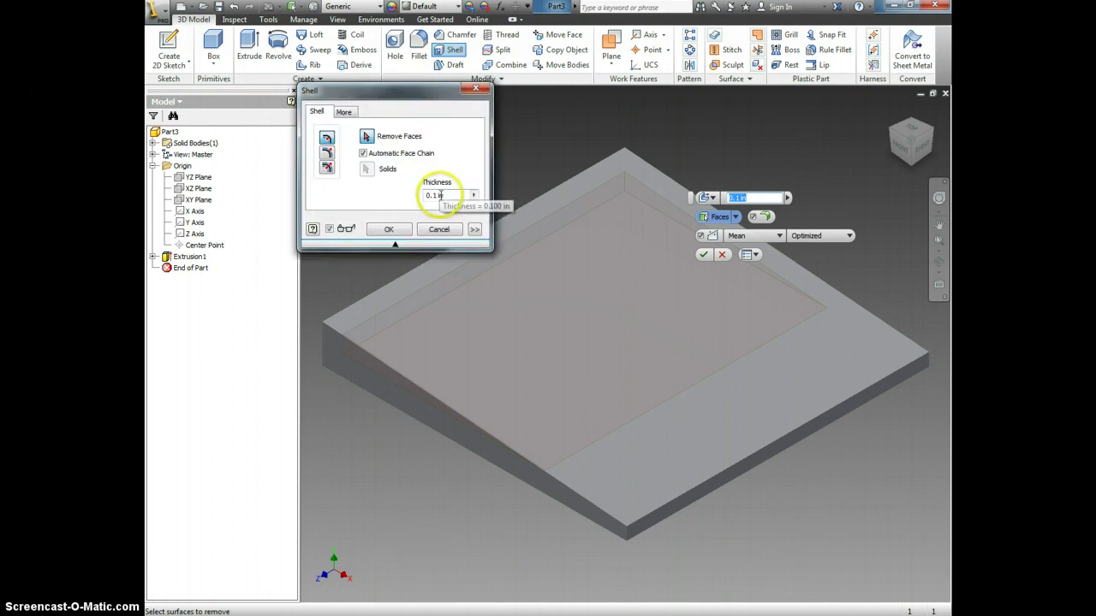
{"action": "left_click_drag", "start_coordinate": [441, 196], "coordinate": [414, 196]}
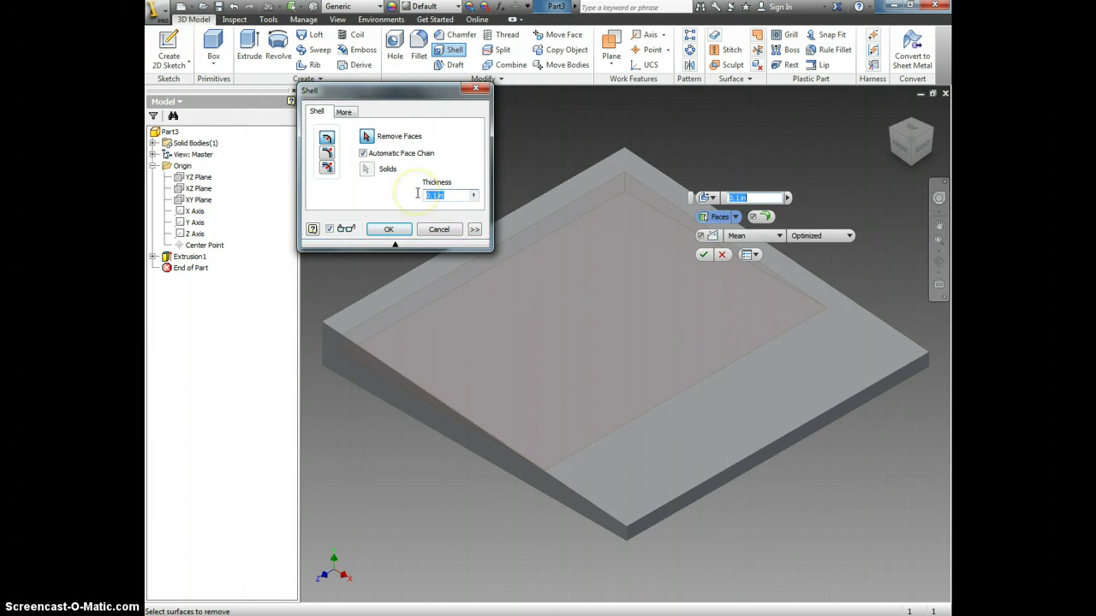
{"action": "key", "text": "BackSpace"}
{"action": "type", "text": "0"}
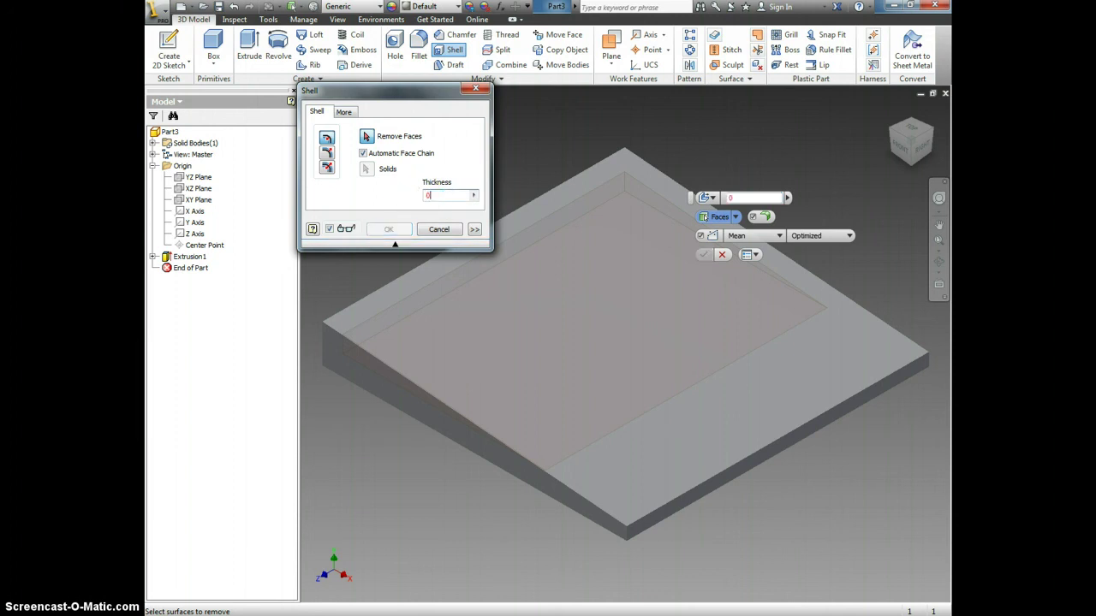
{"action": "type", "text": "1"}
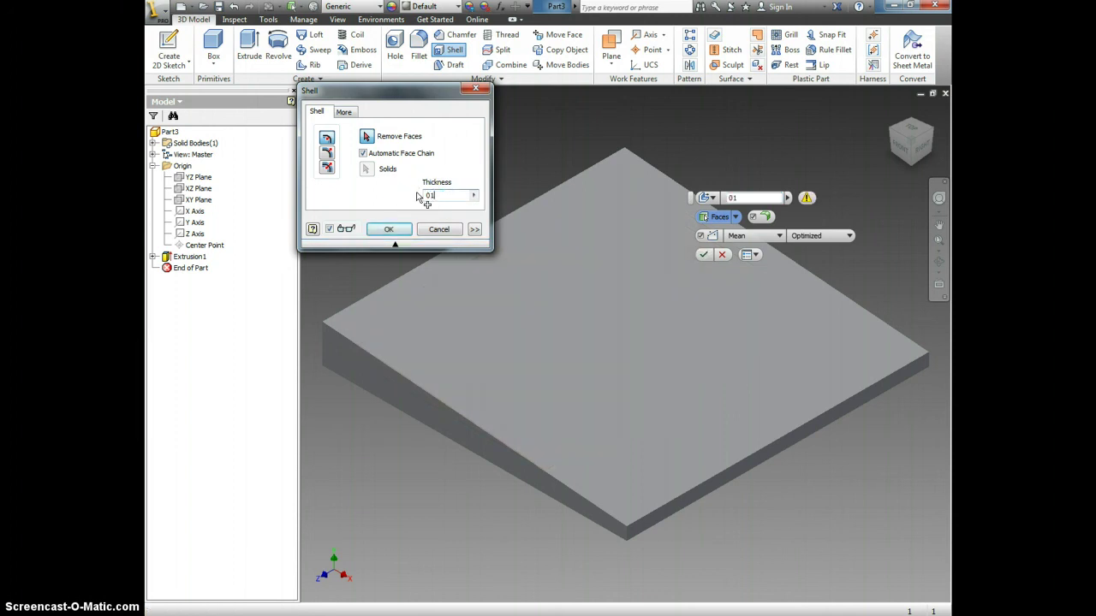
{"action": "key", "text": "BackSpace"}
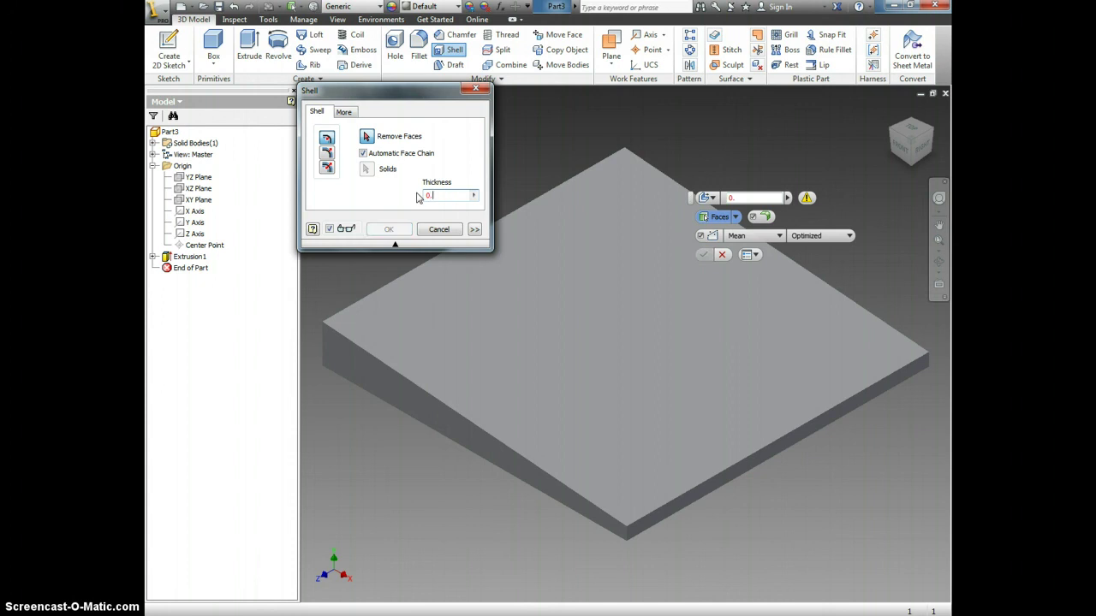
{"action": "type", "text": ".01"}
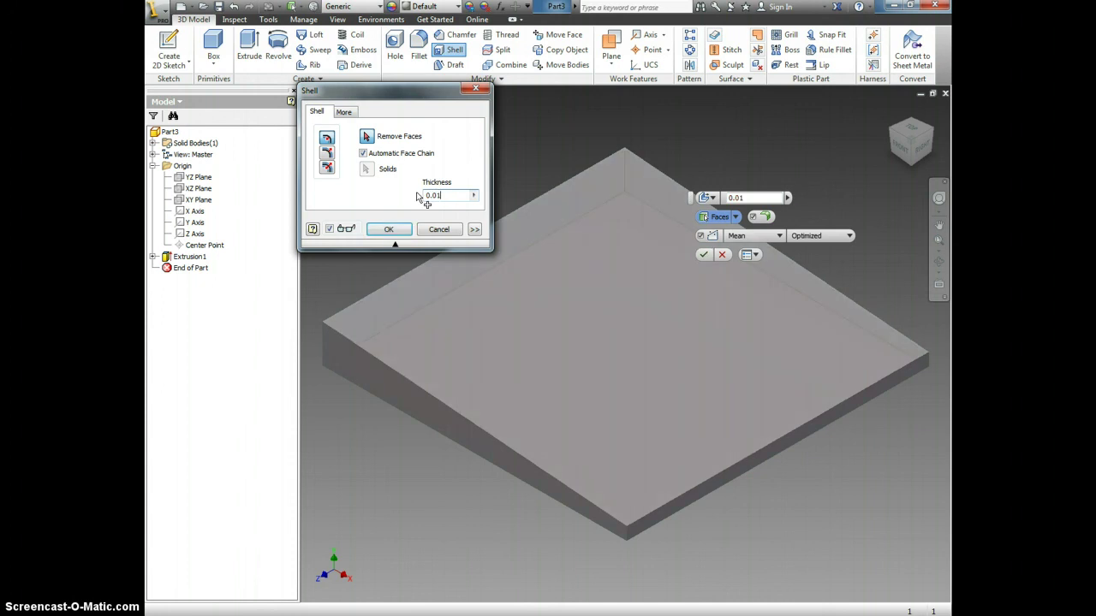
Step: Remove the short end face, the sloped top face and the tall end face from the shell, and create it
{"action": "left_click", "coordinate": [363, 135]}
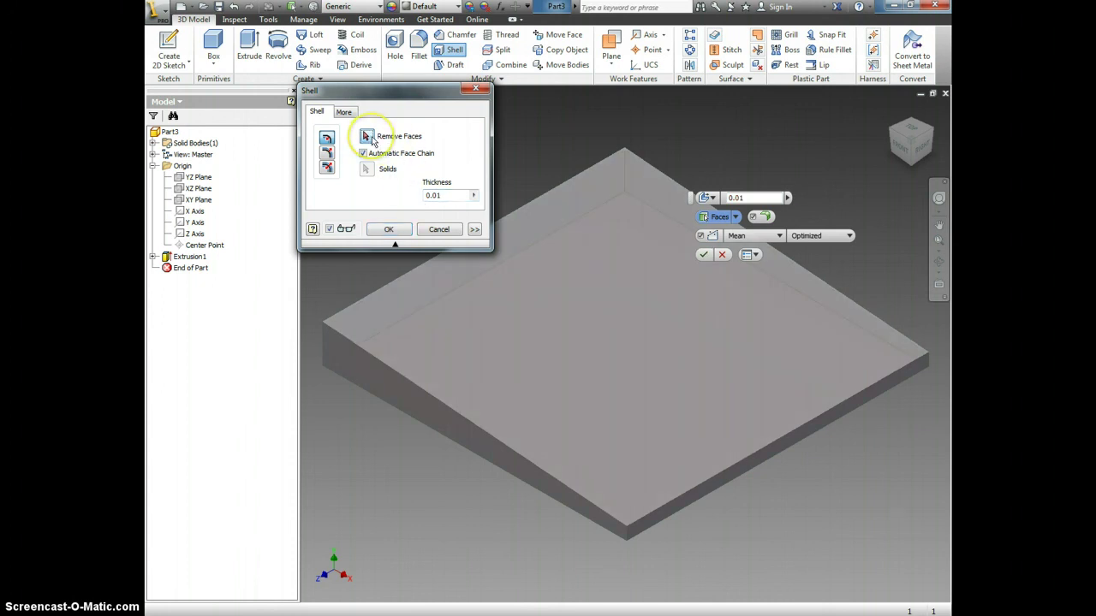
{"action": "left_click", "coordinate": [388, 140]}
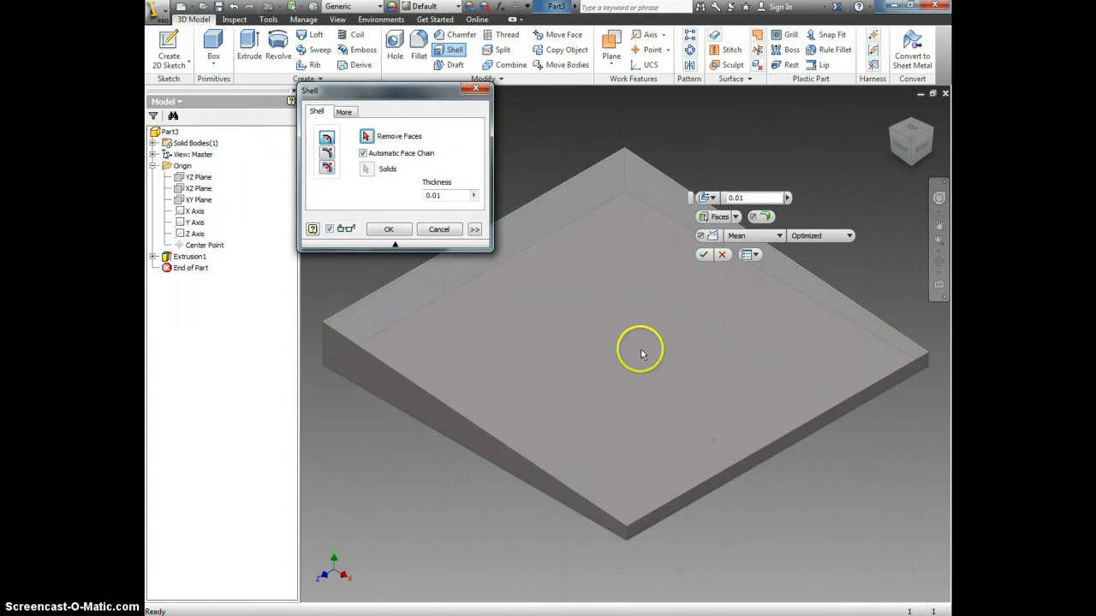
{"action": "left_click", "coordinate": [369, 138]}
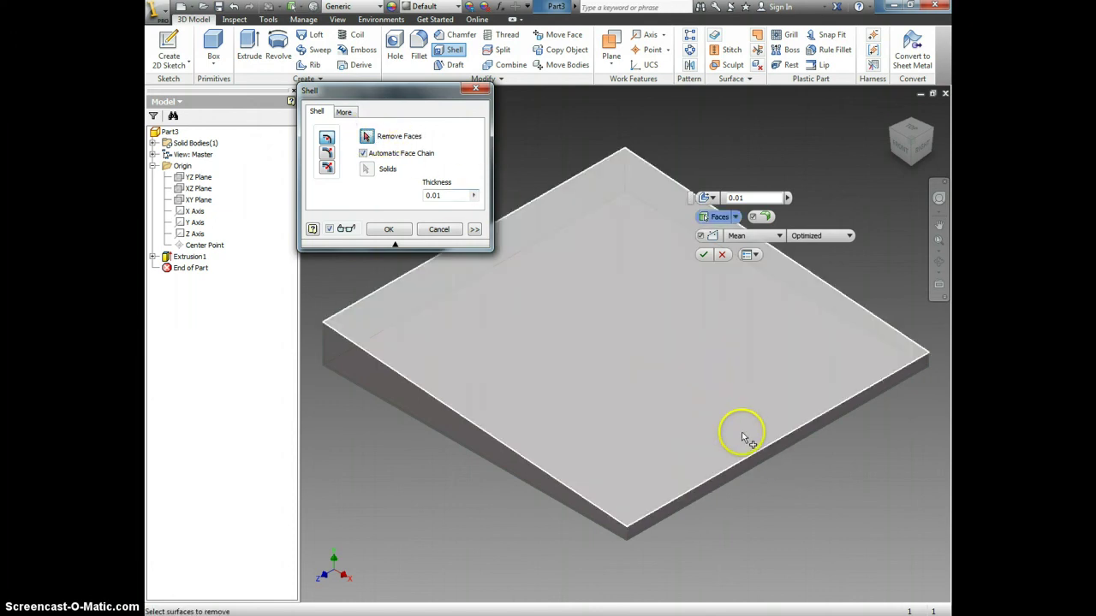
{"action": "left_click", "coordinate": [743, 438]}
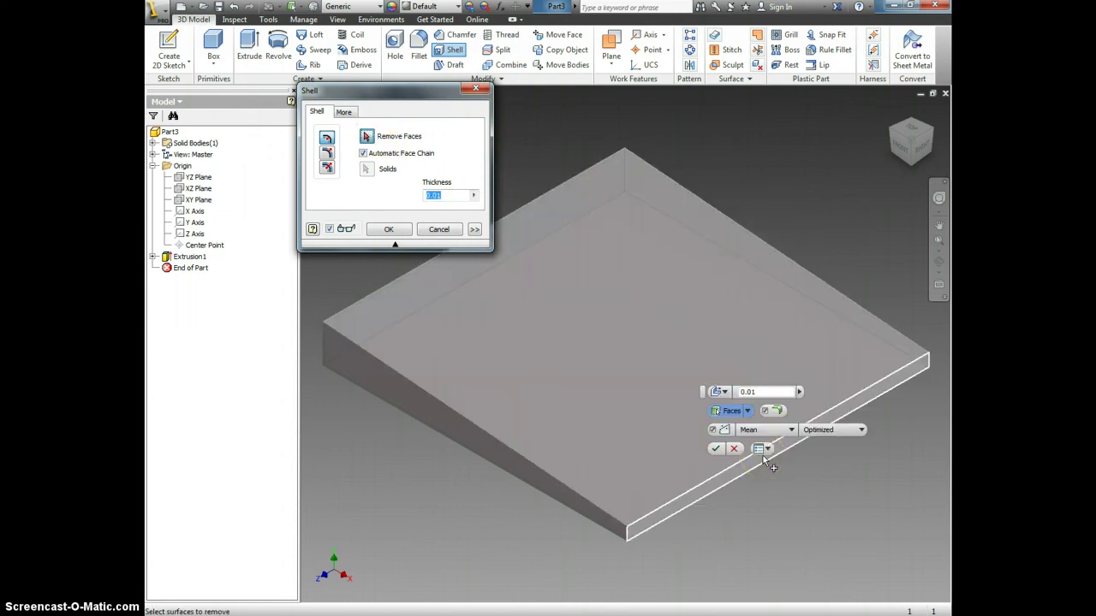
{"action": "left_click", "coordinate": [763, 456]}
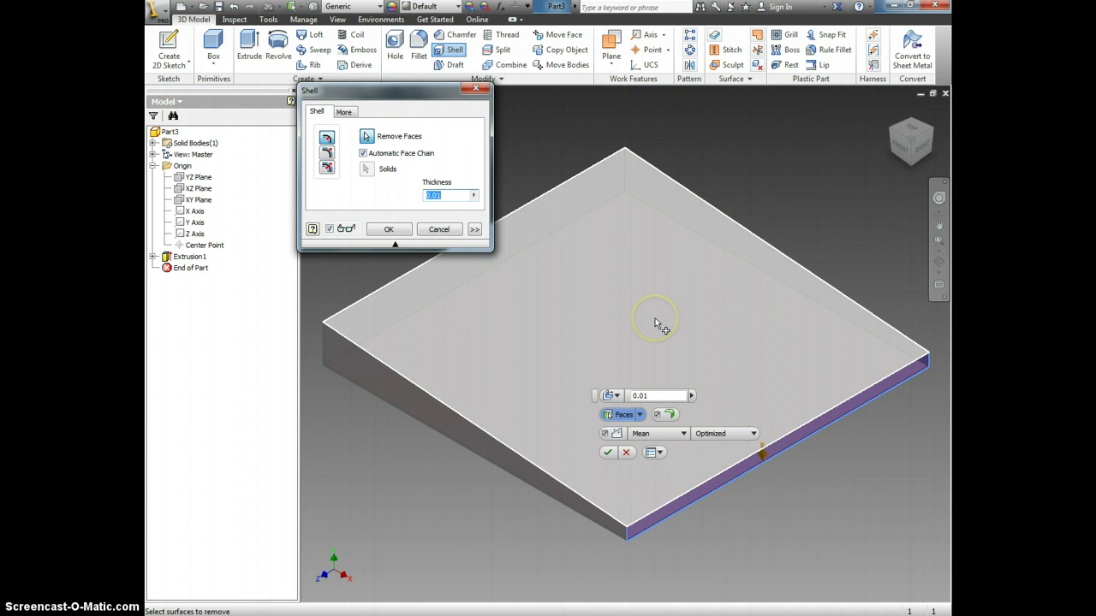
{"action": "left_click", "coordinate": [655, 321]}
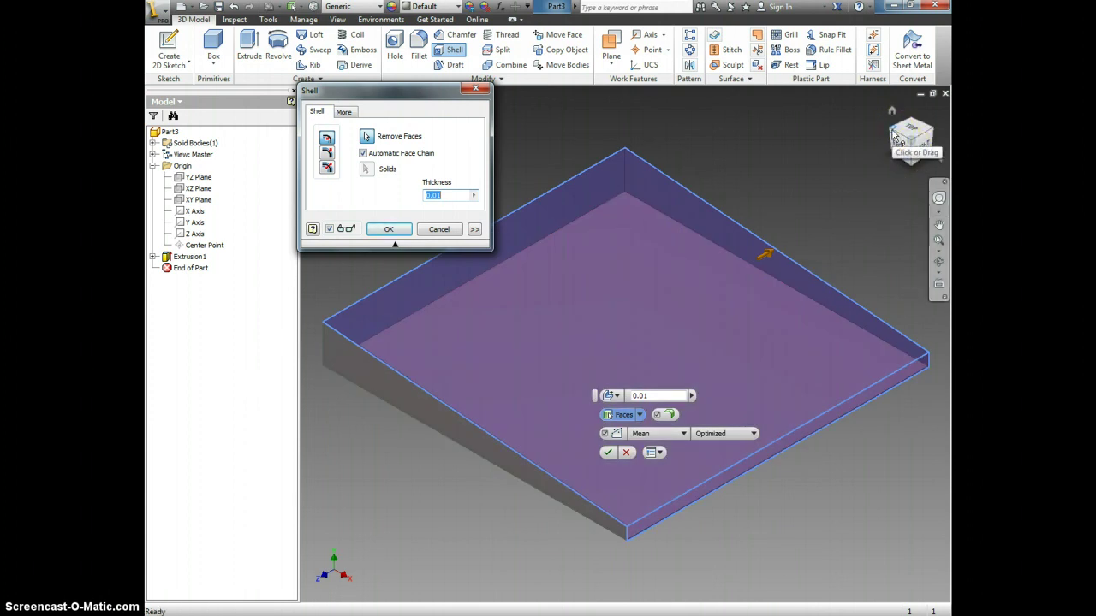
{"action": "left_click", "coordinate": [893, 135]}
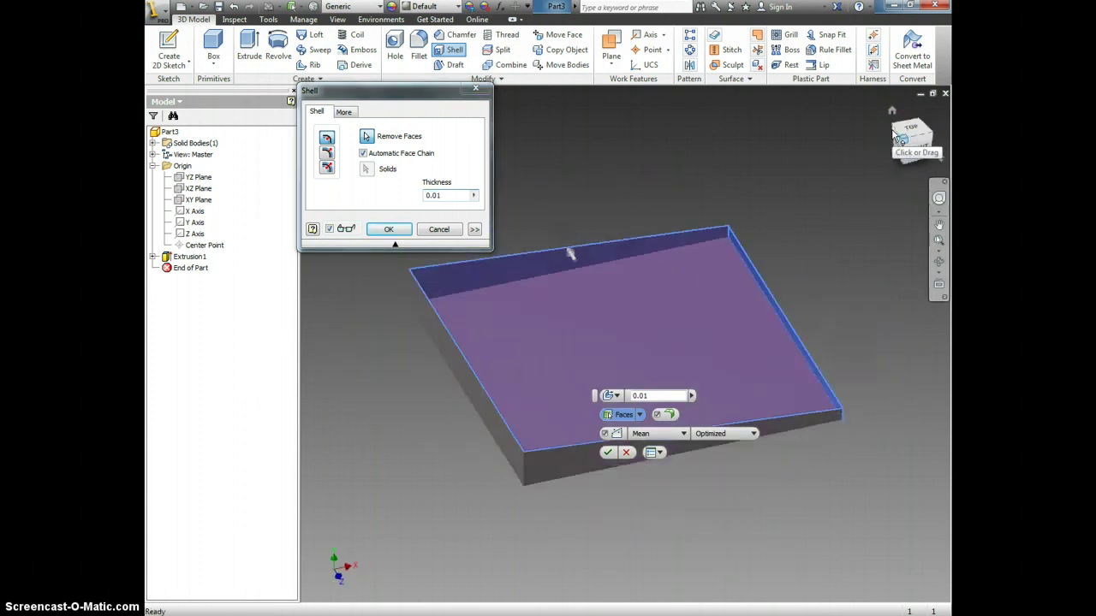
{"action": "left_click", "coordinate": [572, 261]}
{"action": "left_click", "coordinate": [491, 371]}
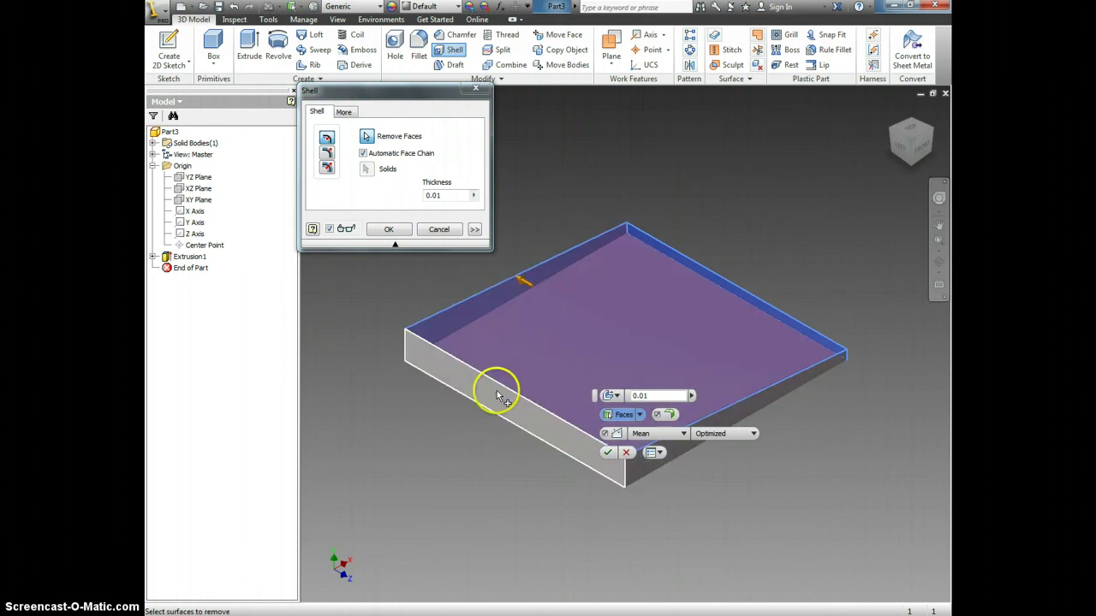
{"action": "left_click", "coordinate": [497, 396]}
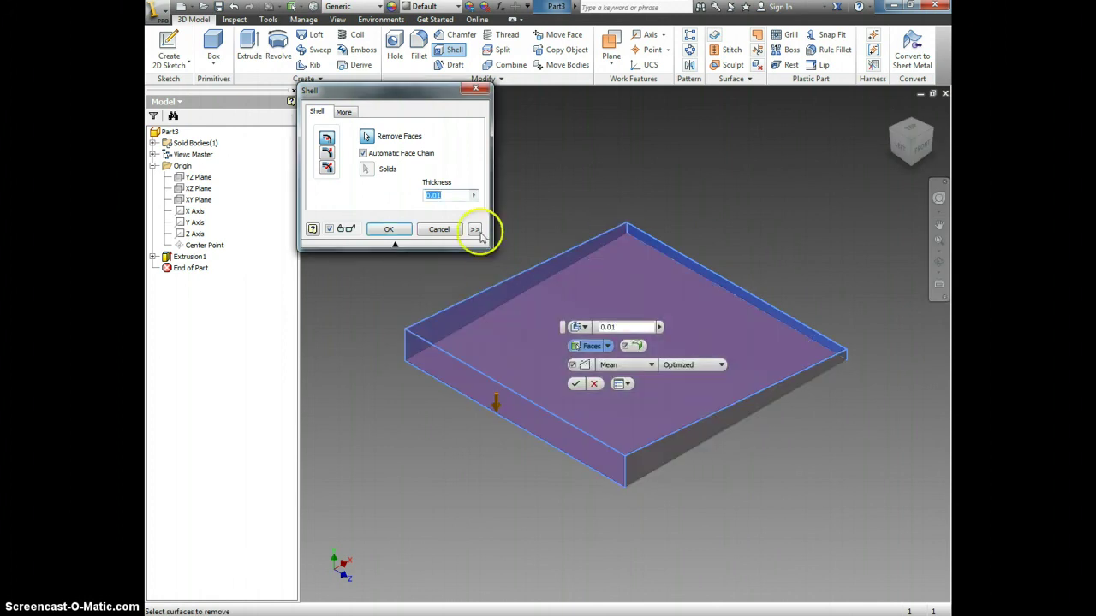
{"action": "left_click", "coordinate": [395, 235]}
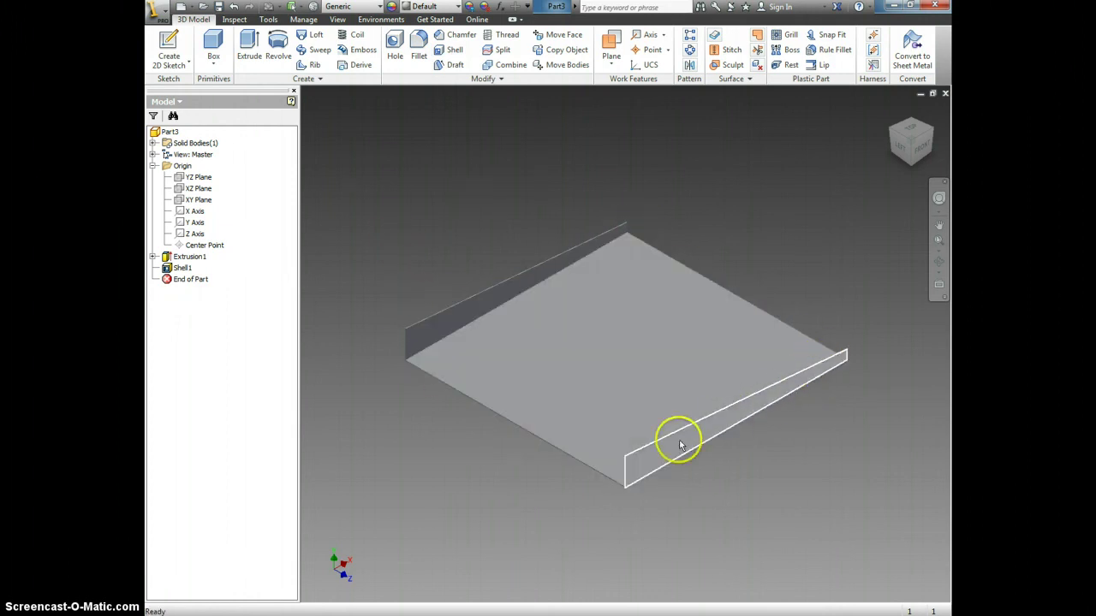
Step: Save the part as "Air Skimmer Scoop" in the 00Inventor folder under My Documents
{"action": "left_click", "coordinate": [894, 113]}
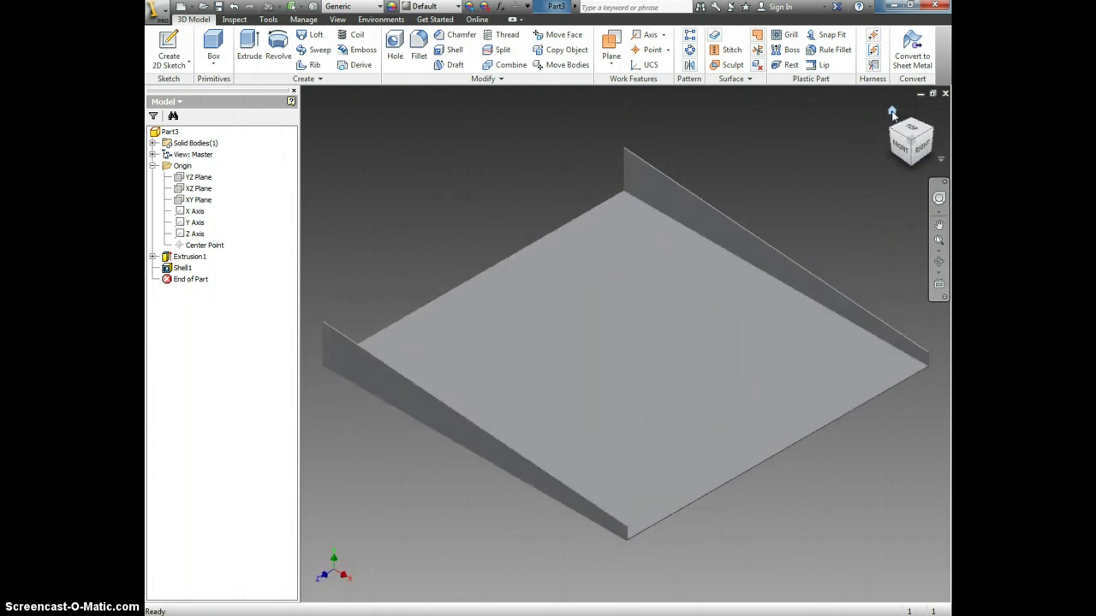
{"action": "left_click", "coordinate": [218, 8]}
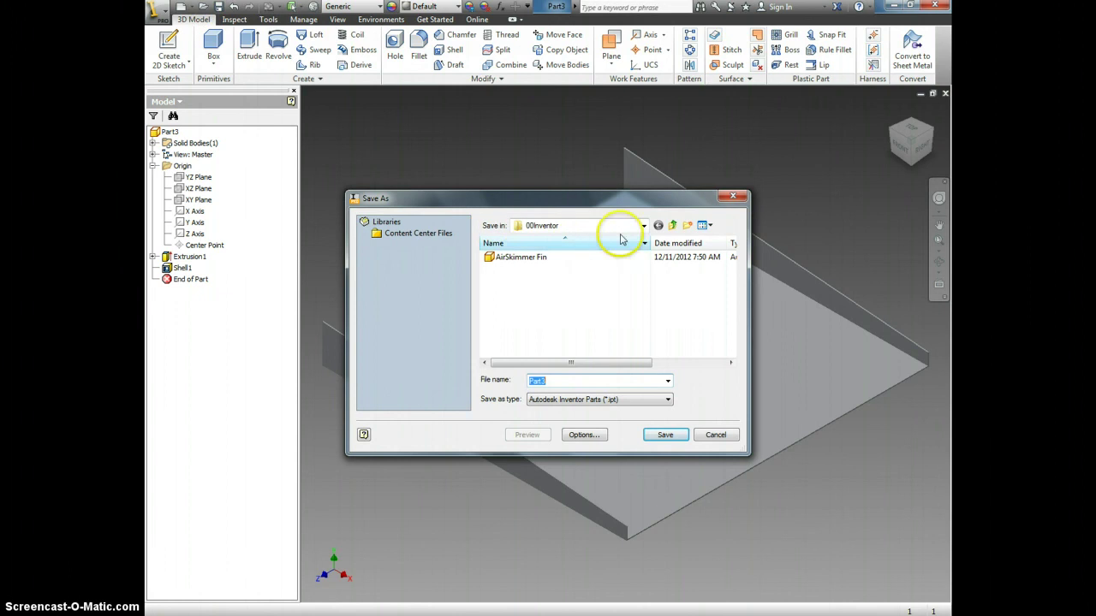
{"action": "left_click", "coordinate": [643, 225]}
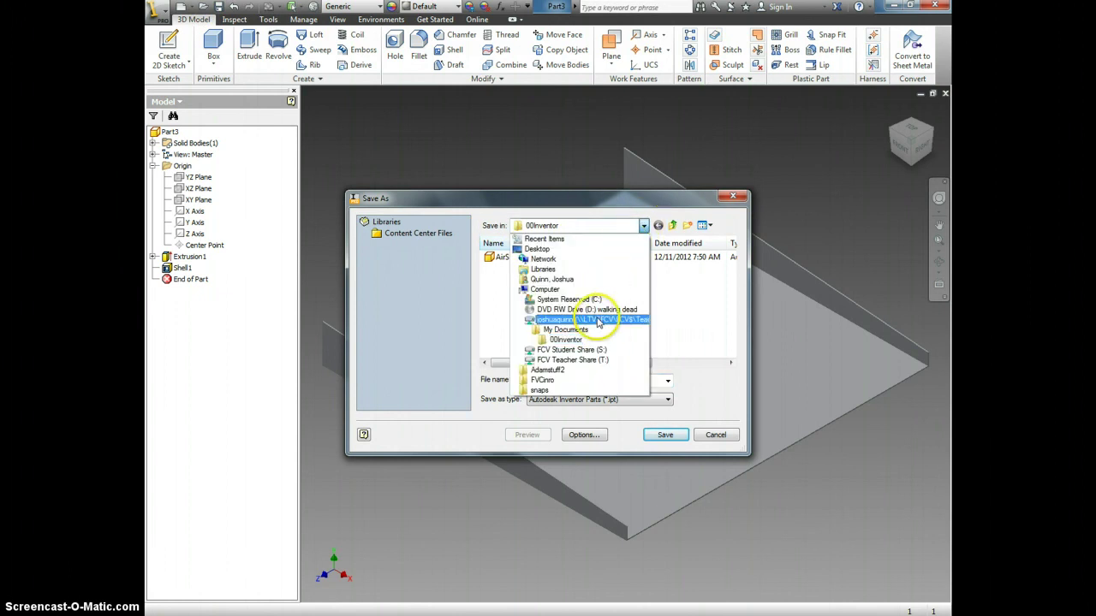
{"action": "left_click", "coordinate": [596, 320]}
{"action": "left_click", "coordinate": [533, 298]}
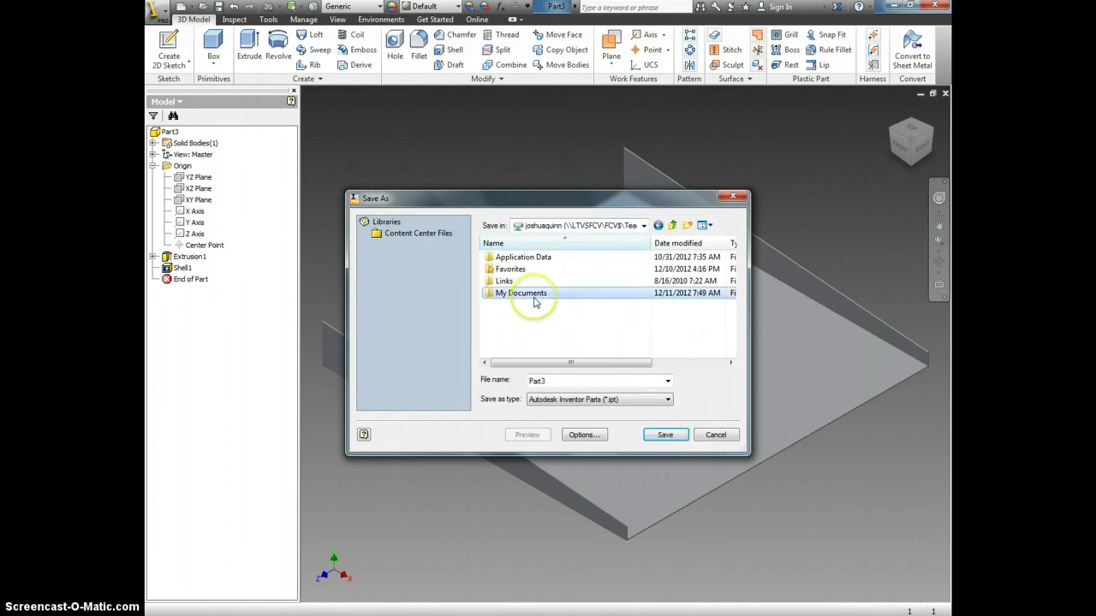
{"action": "double_click", "coordinate": [533, 298]}
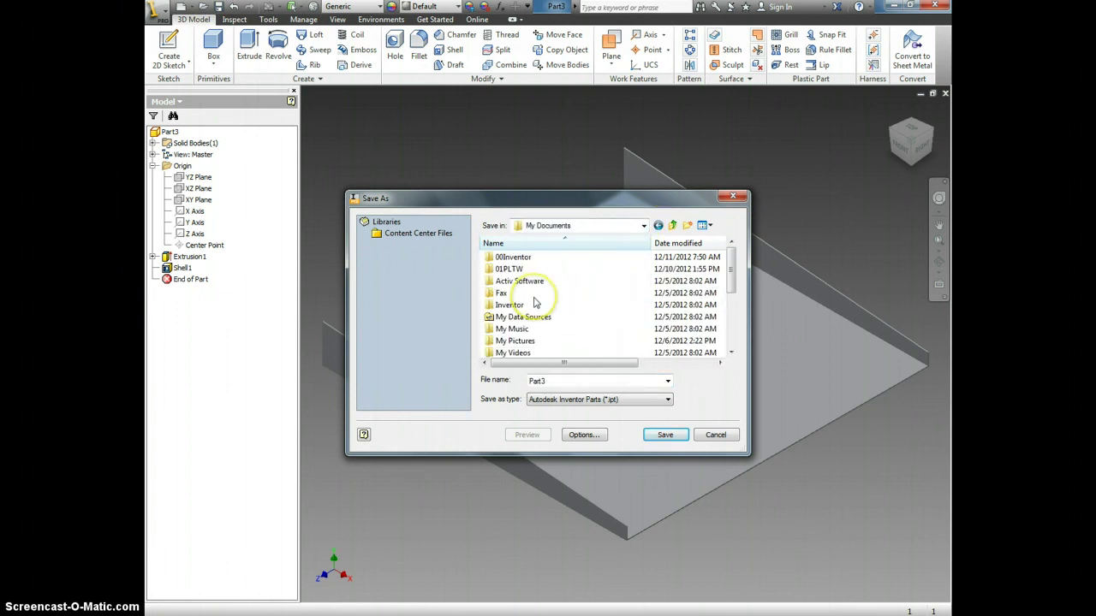
{"action": "double_click", "coordinate": [515, 259]}
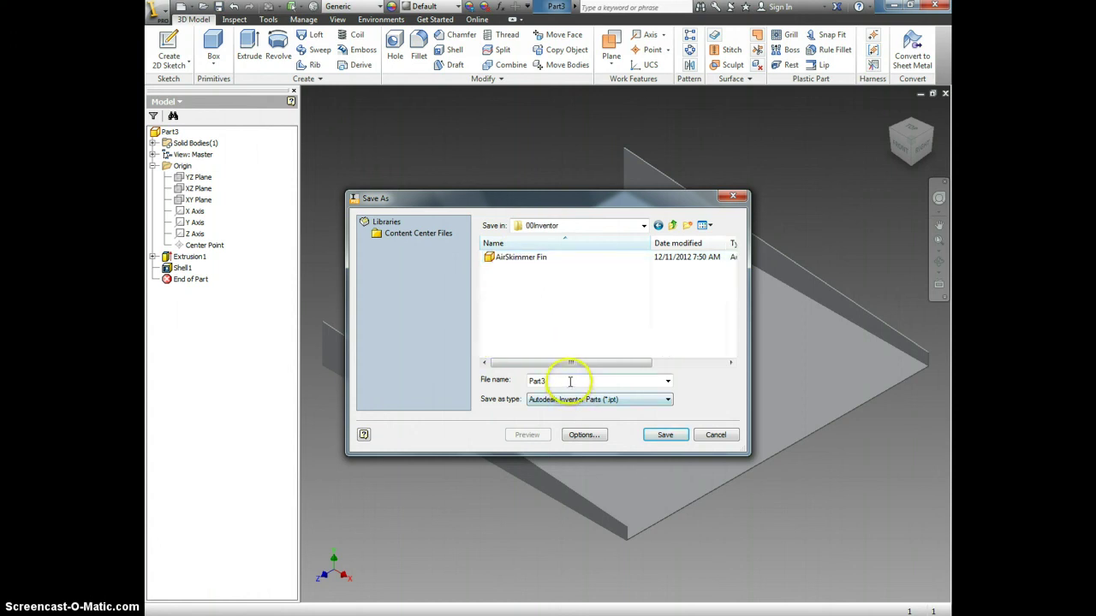
{"action": "left_click_drag", "start_coordinate": [569, 382], "coordinate": [484, 383]}
{"action": "type", "text": "Air Skimmer Scoop"}
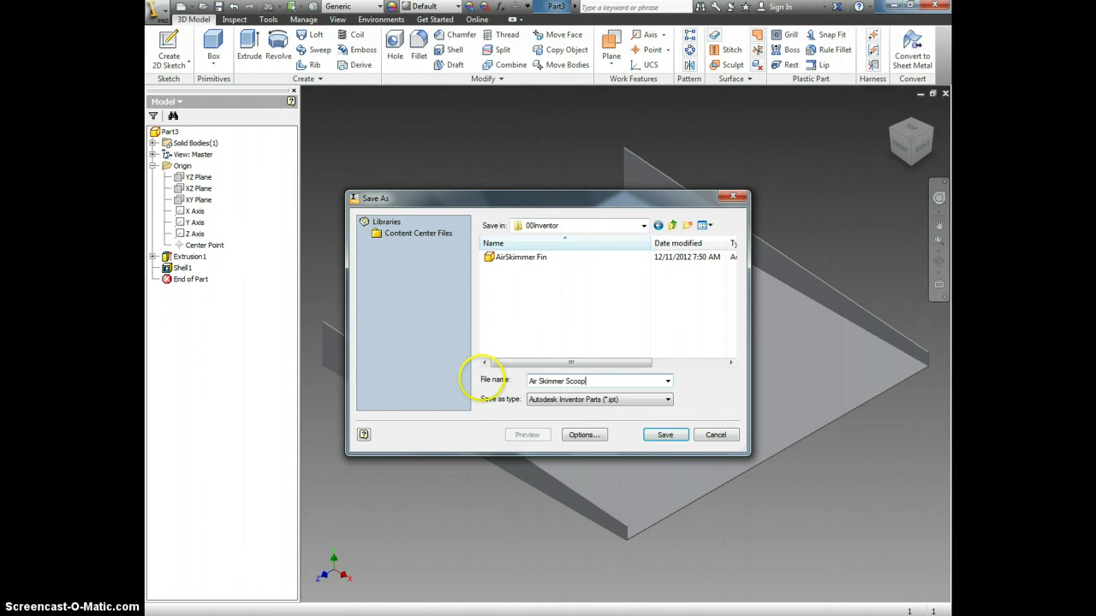
{"action": "key", "text": "Return"}
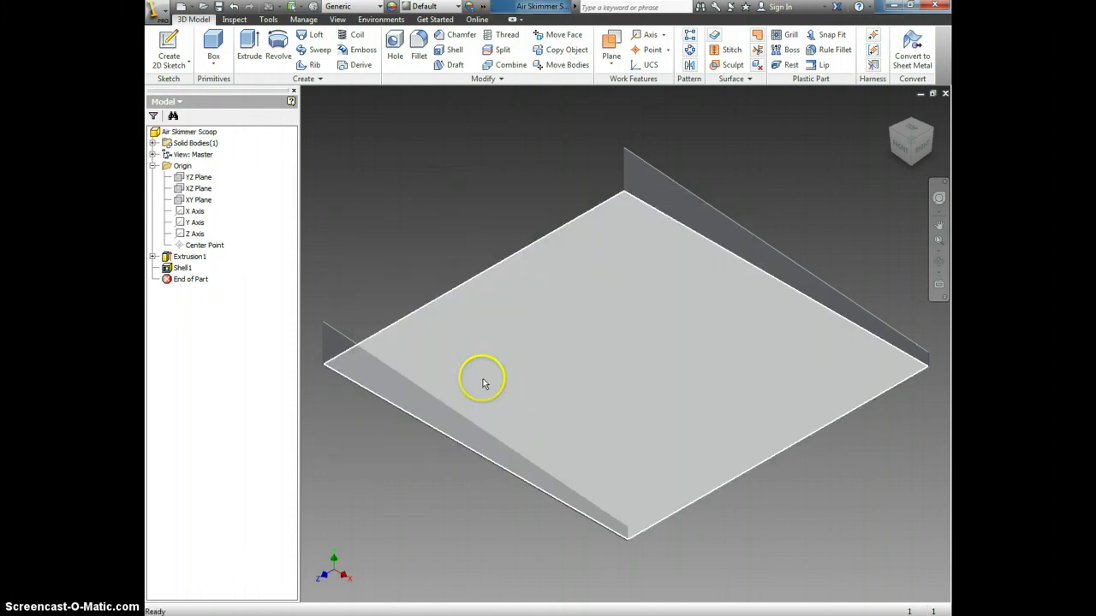